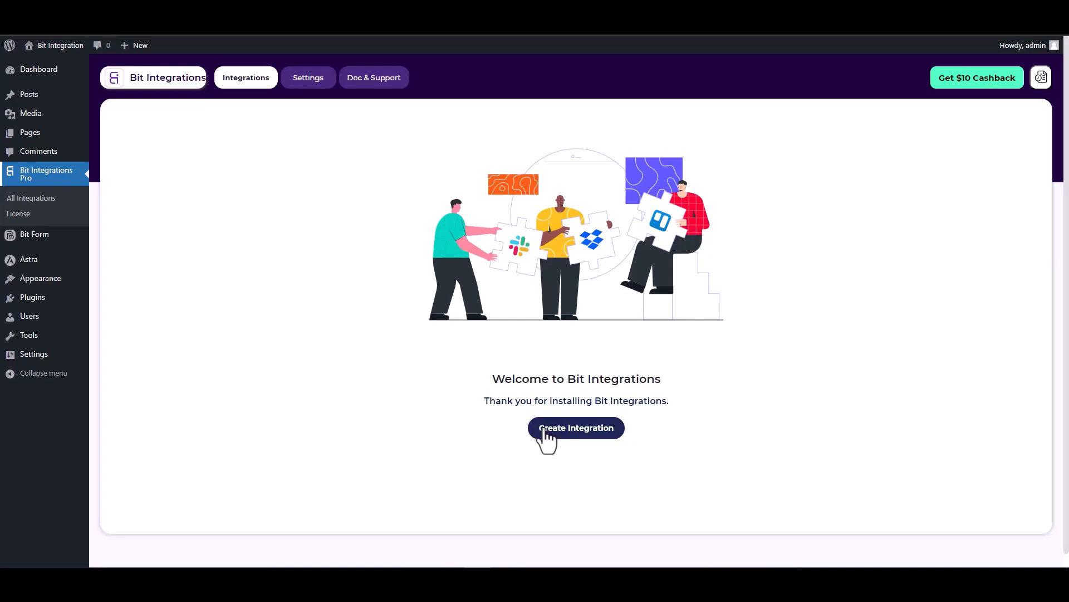
Step: Find SiteOrigin Widgets with the trigger search "site", select it as the trigger and start fetching its form data
left_click(393, 143)
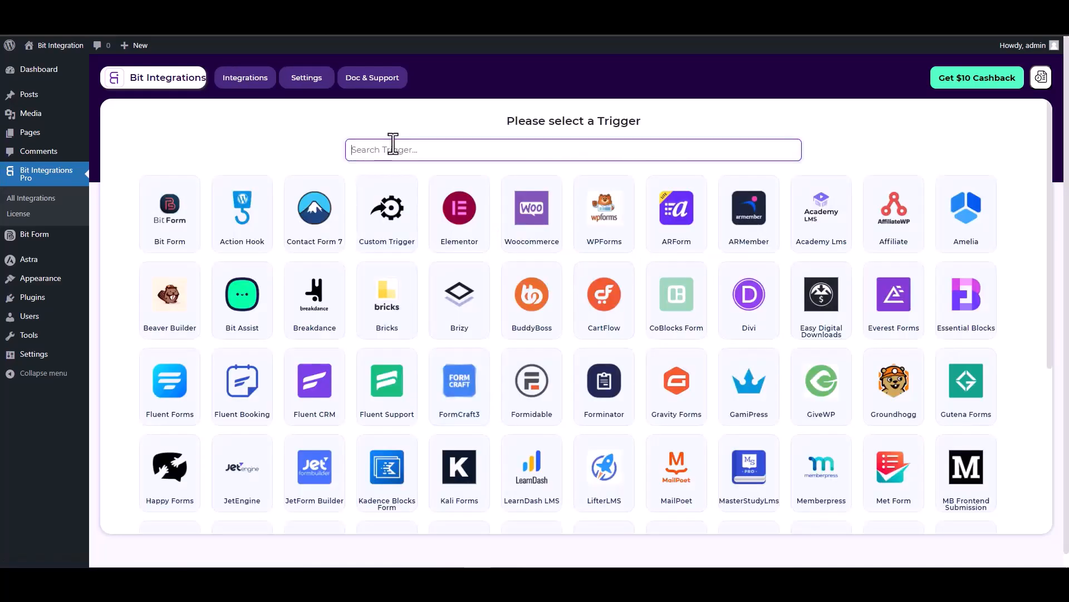
type("site")
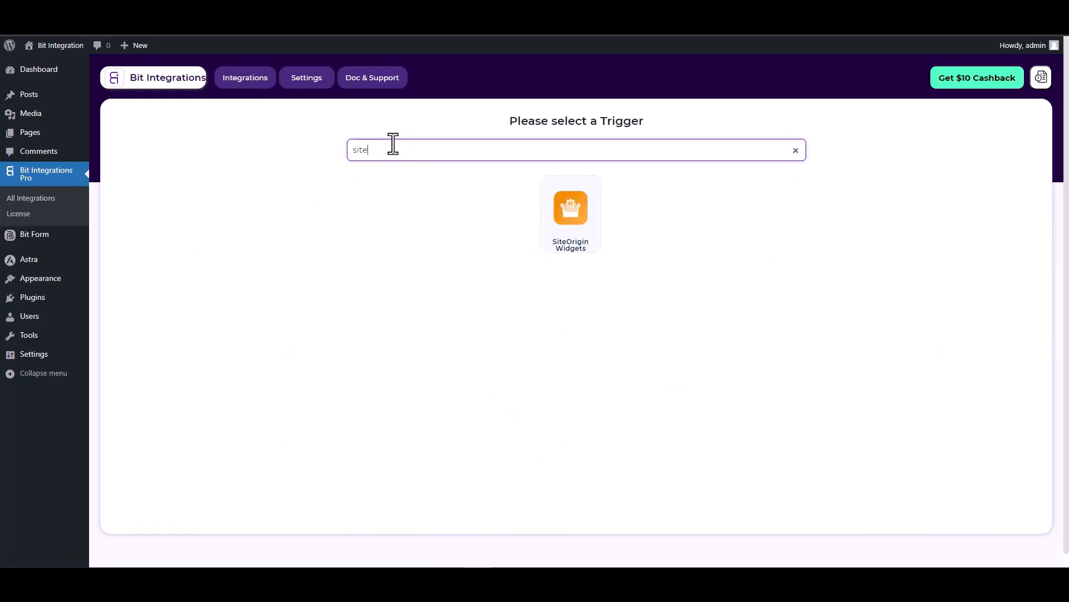
left_click(576, 219)
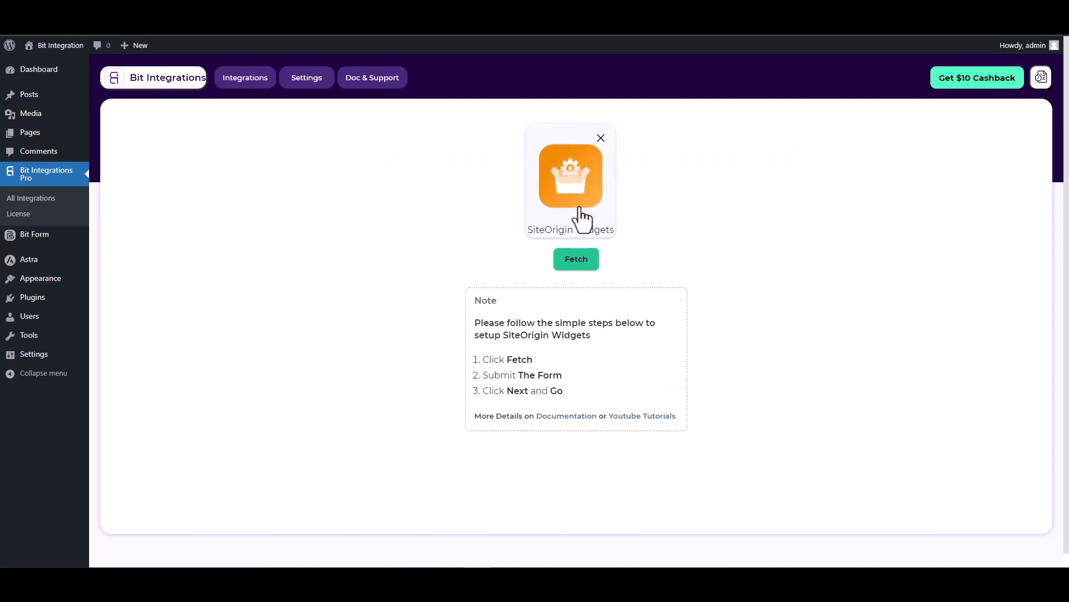
left_click(578, 260)
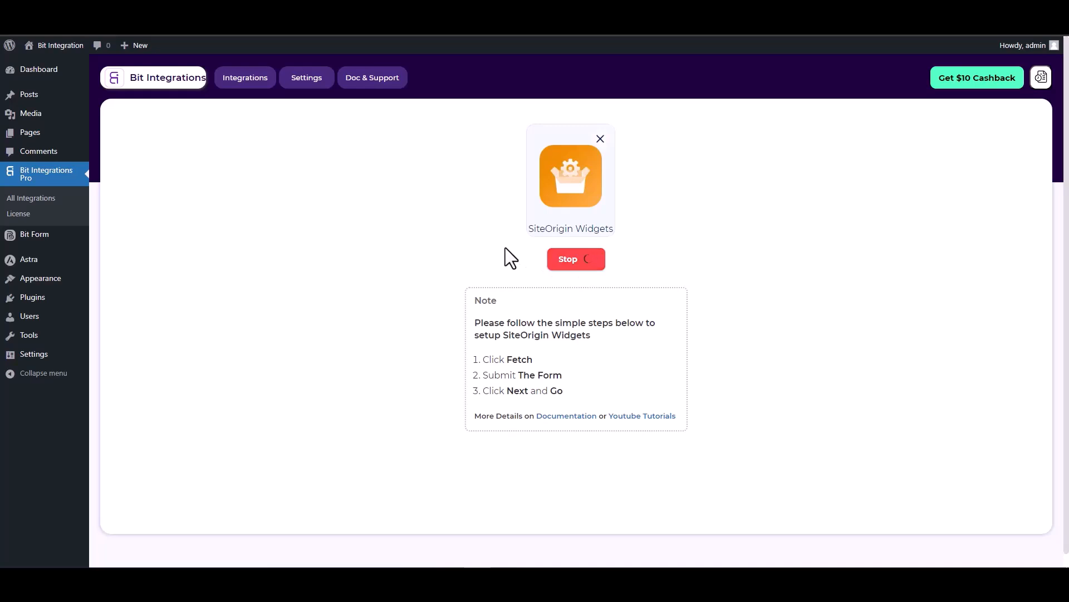
Step: On the SiteOrigin form page, fill in a test first name, last name, email and phone number, and submit the form
key("ctrl+Tab")
left_click(260, 293)
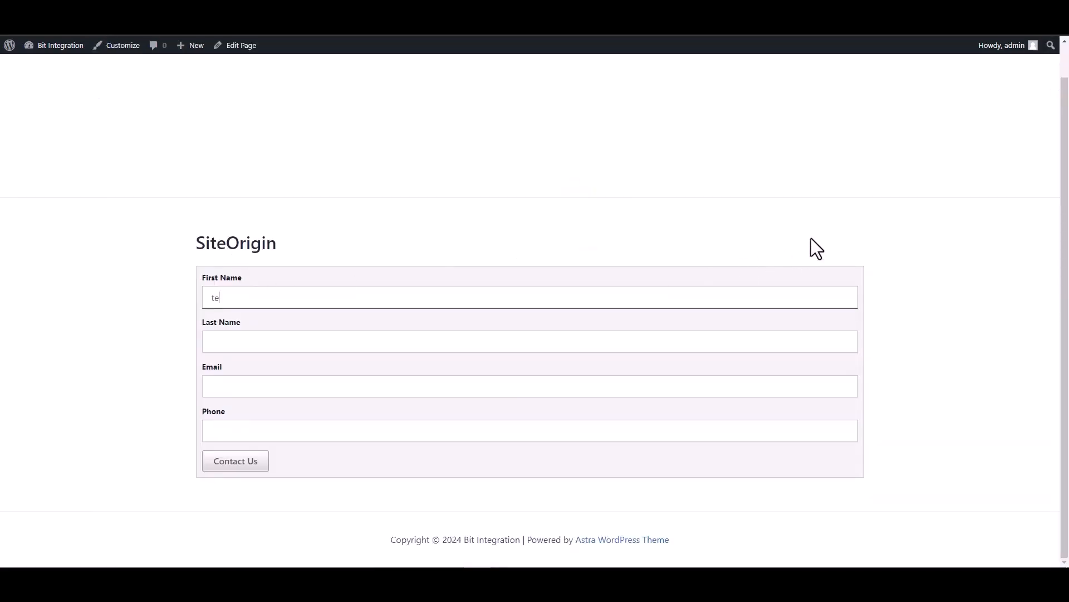
type("test")
left_click(815, 336)
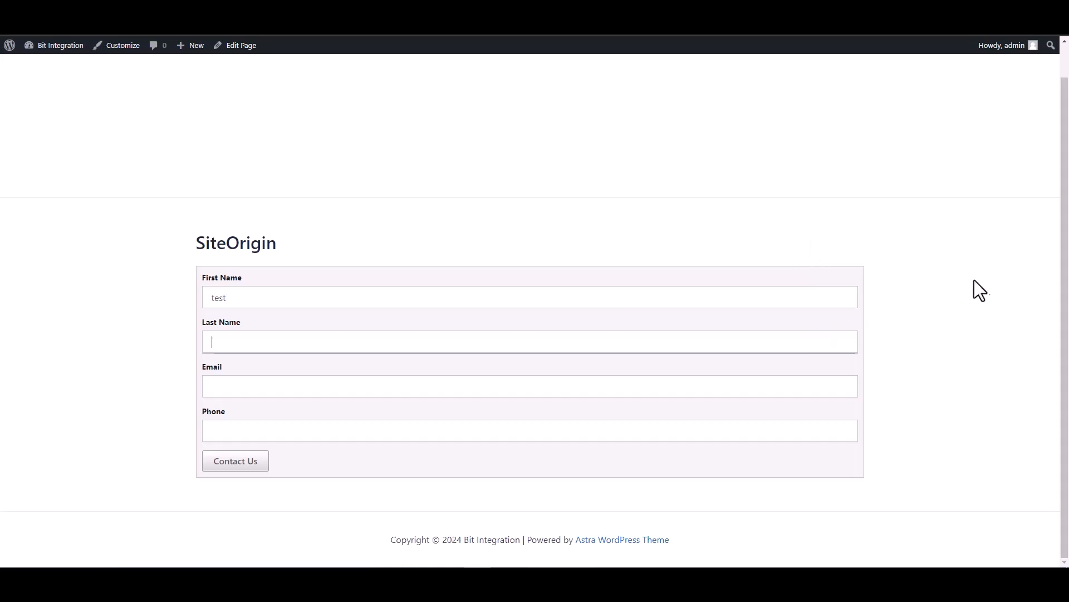
type("test1")
left_click(766, 380)
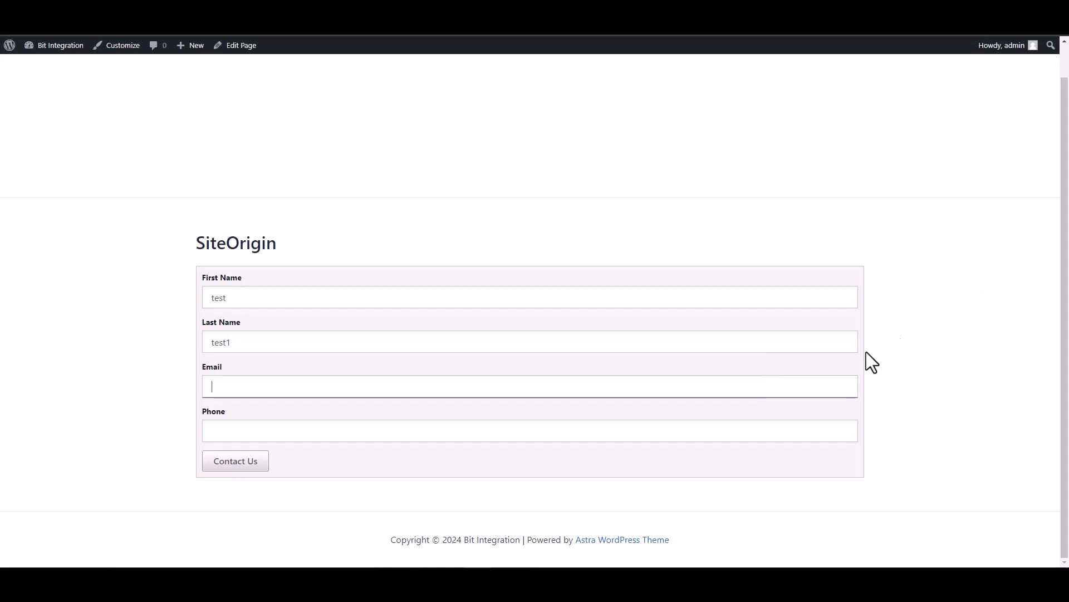
type("test@test.com")
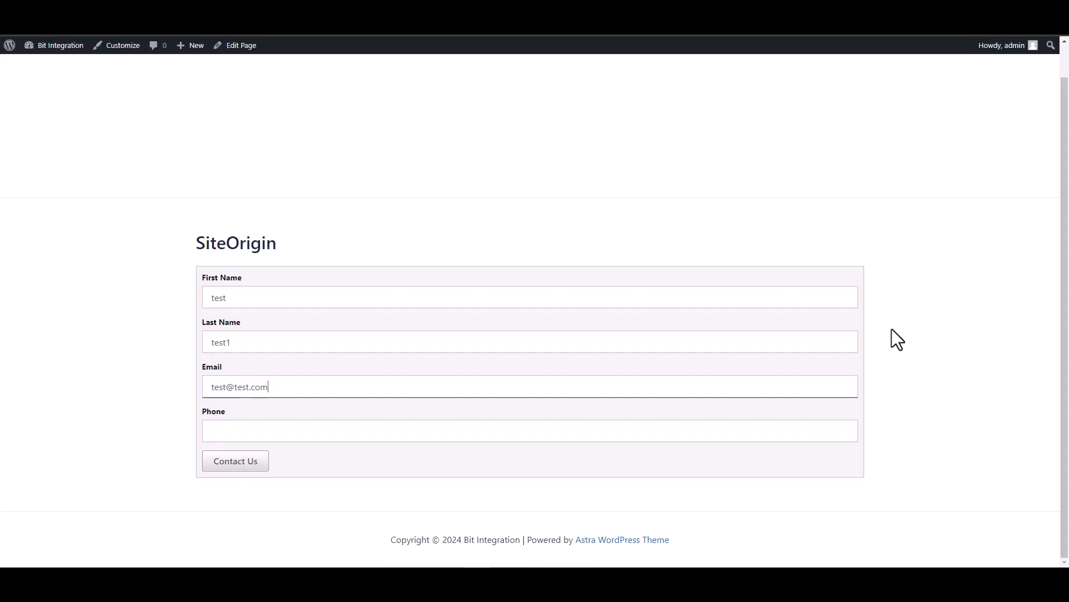
left_click(797, 438)
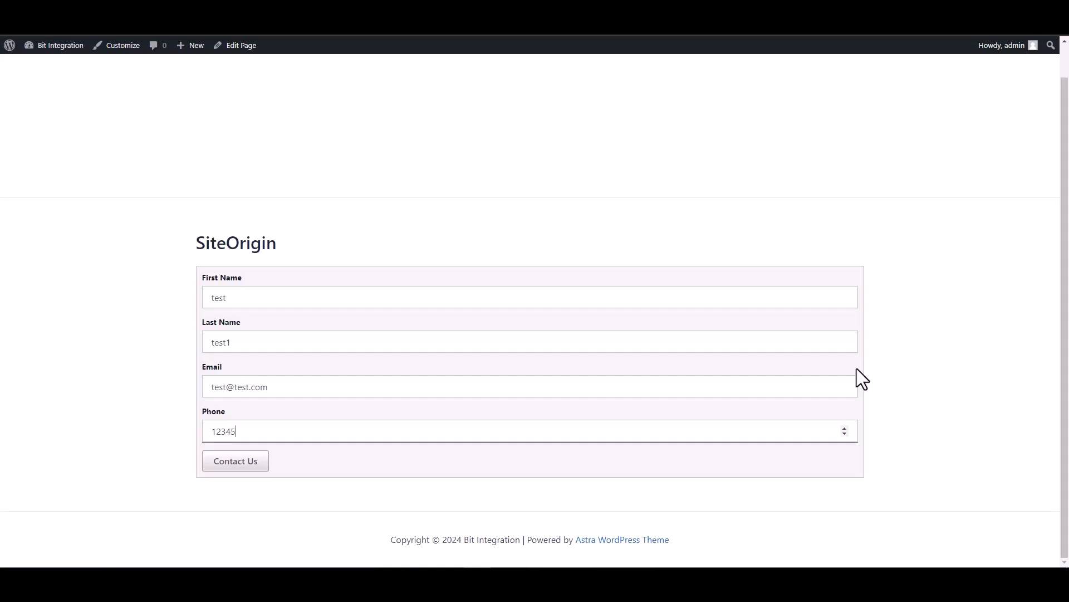
left_click(254, 465)
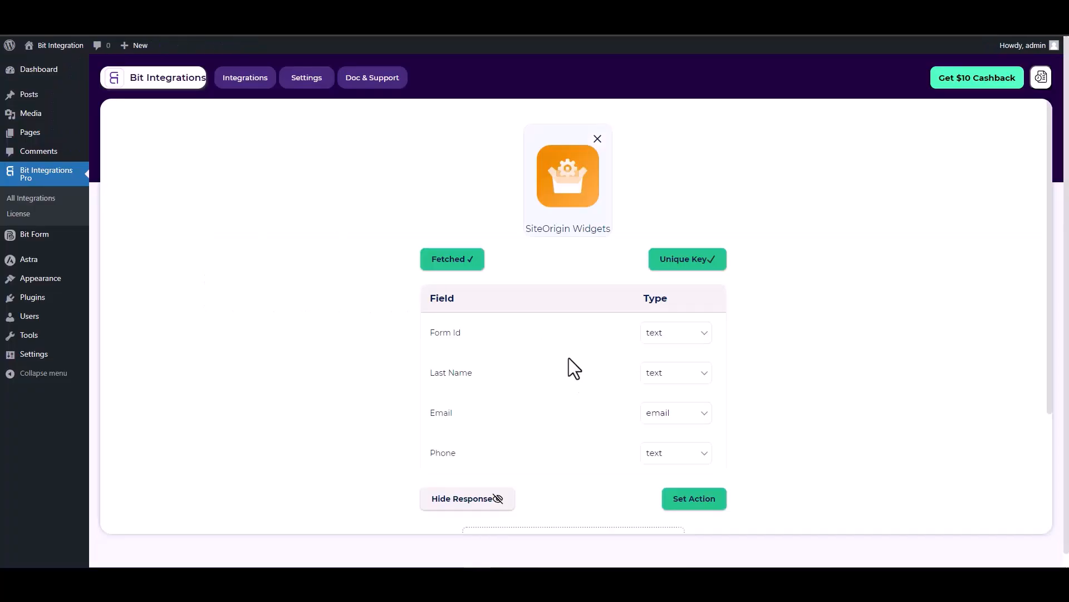
Step: Proceed from the fetched form fields to setting an action, search for "zoom" and select Zoom as the action
scroll(640, 379, "down", 2)
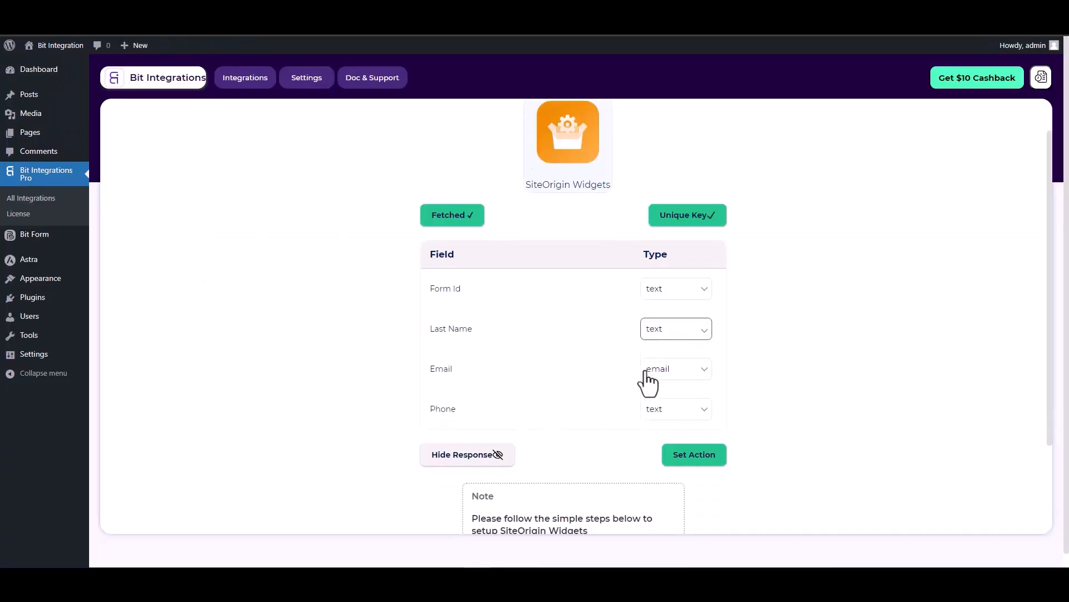
scroll(639, 322, "up", 1)
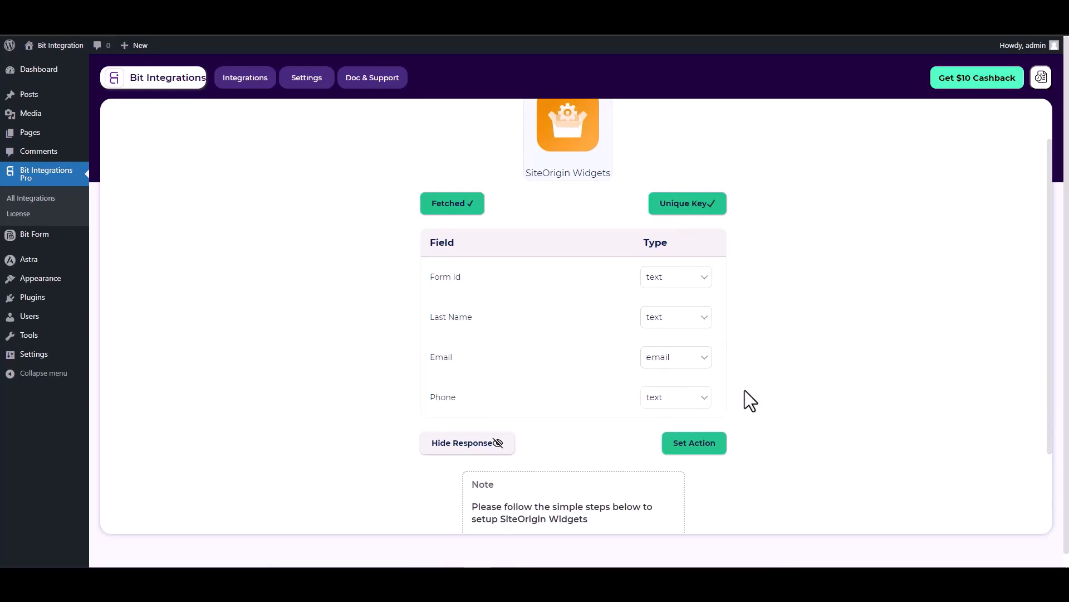
left_click(692, 443)
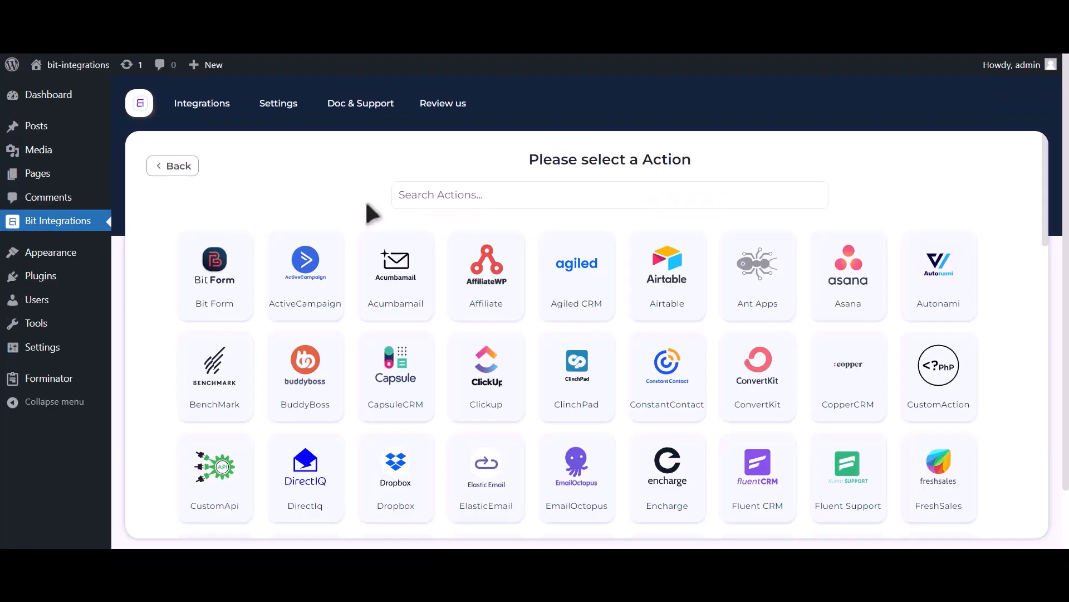
left_click(524, 204)
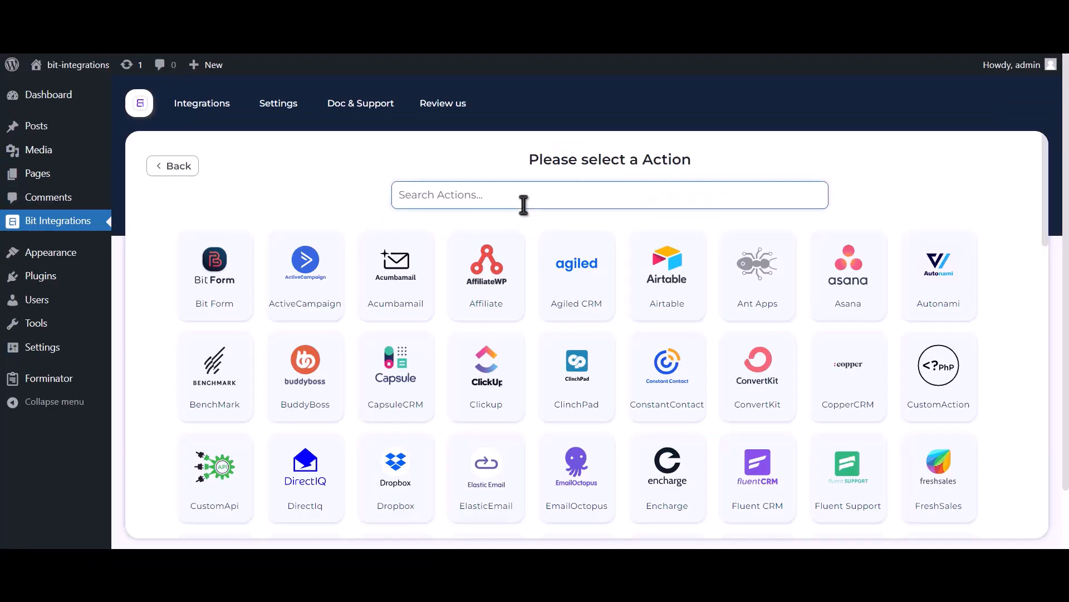
type("zoom")
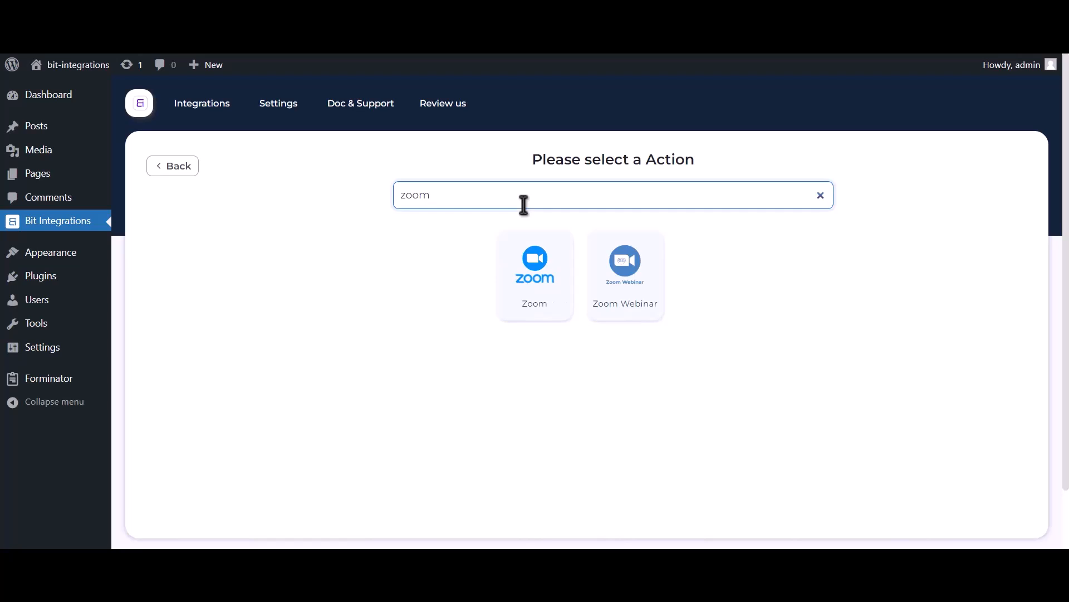
left_click(539, 306)
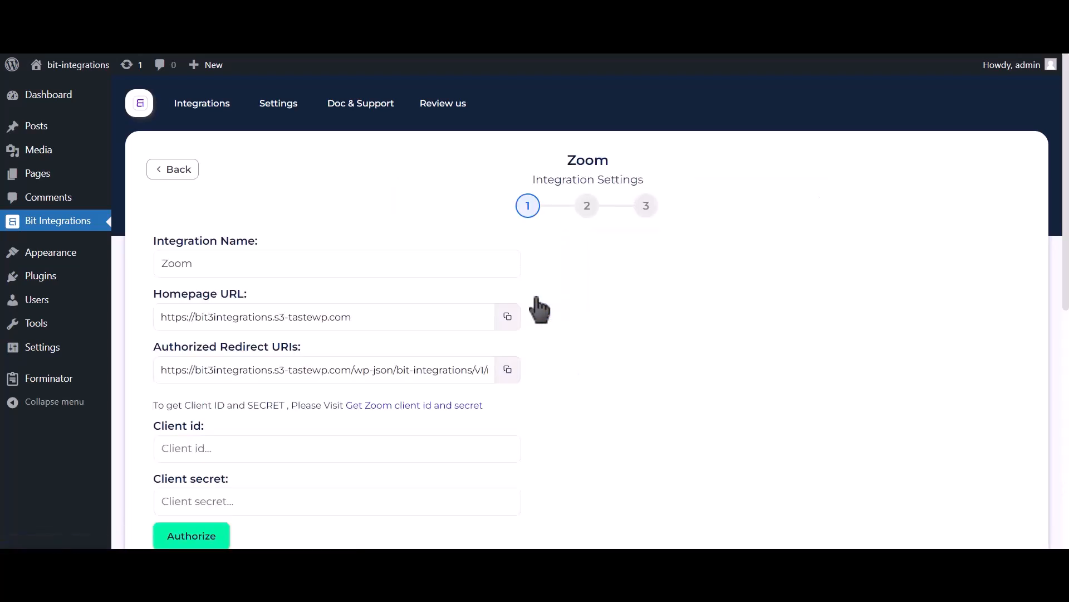
Step: Follow the link in the Zoom integration settings for getting the Zoom client ID and secret
scroll(539, 309, "down", 2)
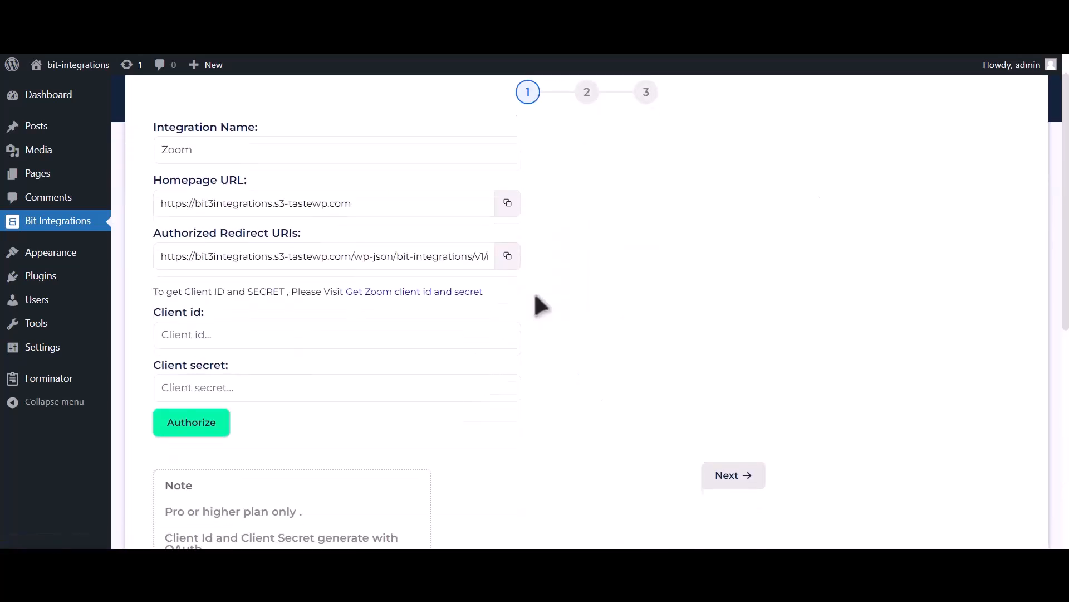
left_click_drag(155, 290, 424, 301)
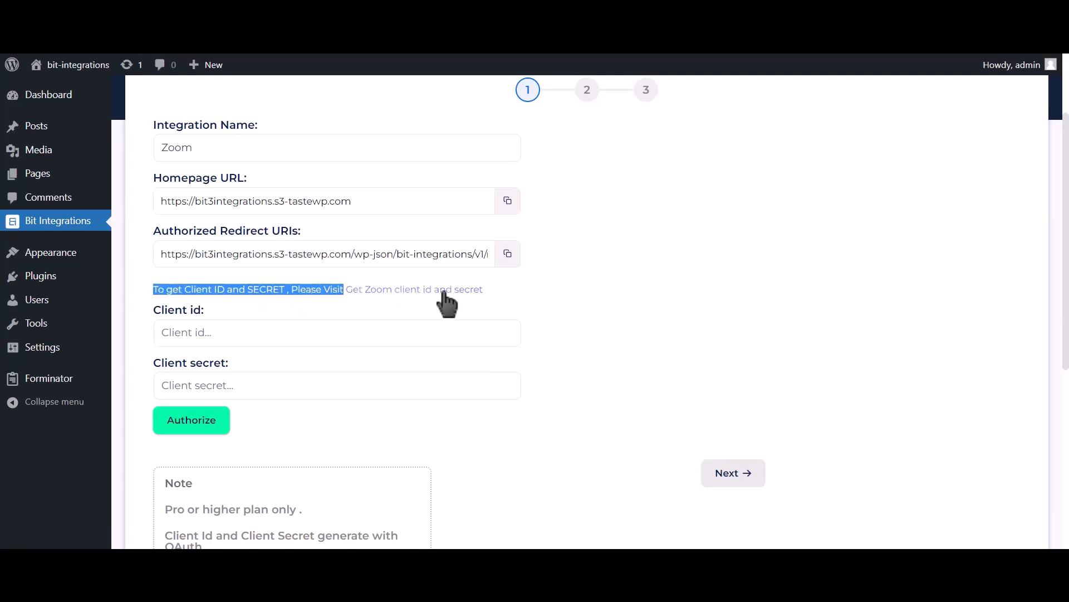
left_click(443, 290)
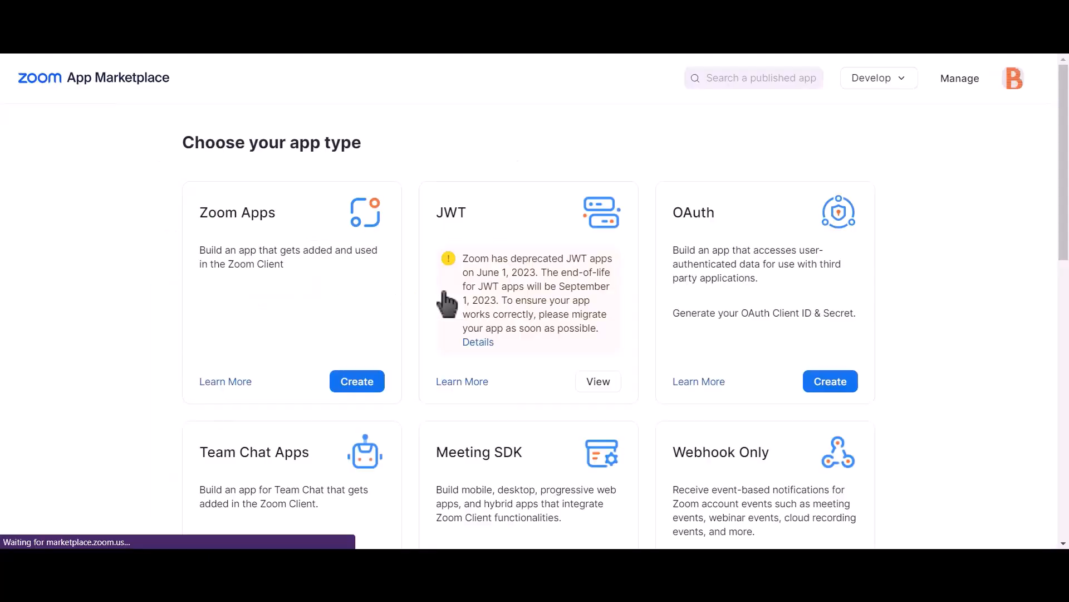
Step: Create an account-level OAuth app named "Bit integrations" in the Zoom App Marketplace, with publishing to the Marketplace turned off
left_click(841, 388)
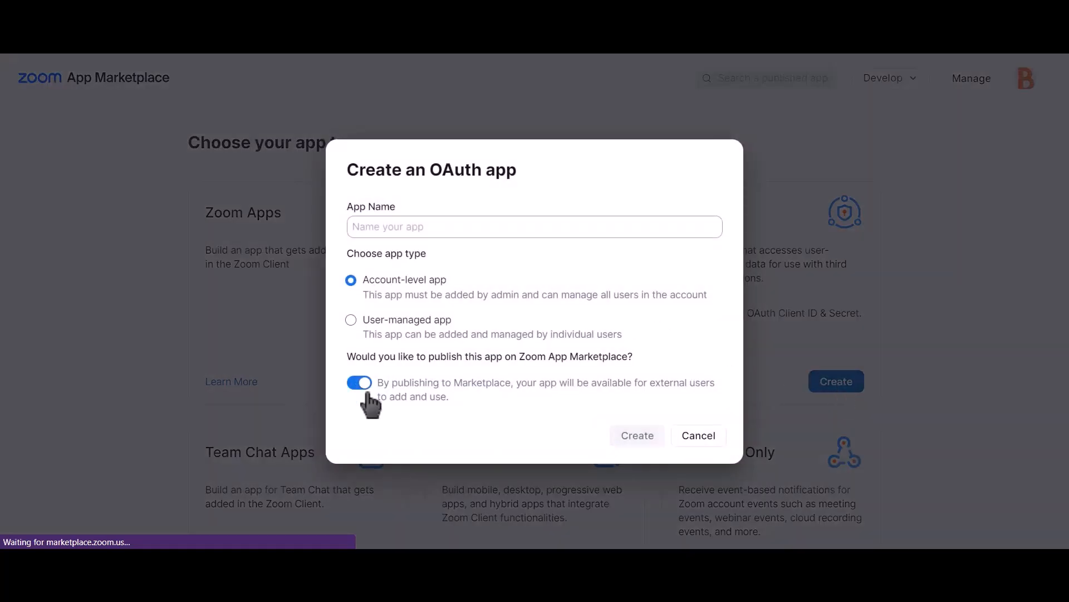
left_click(361, 384)
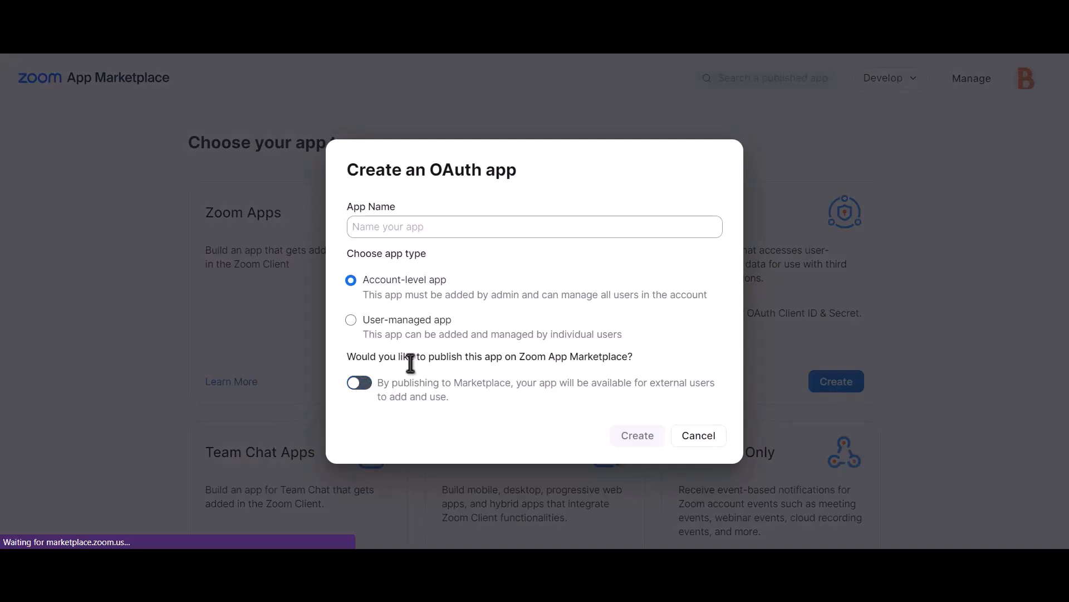
left_click(507, 227)
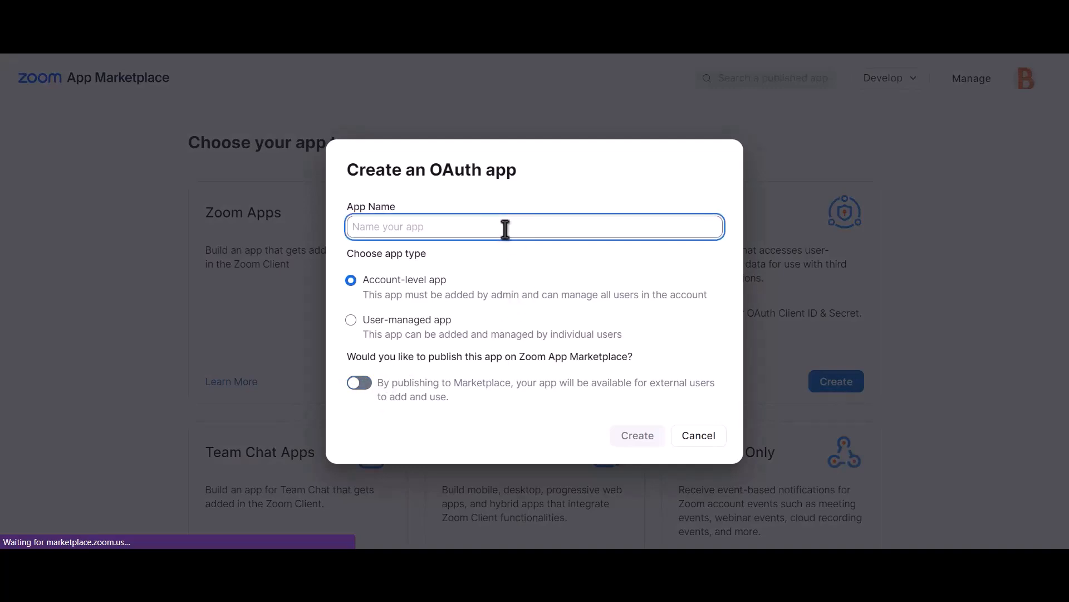
type("Bit")
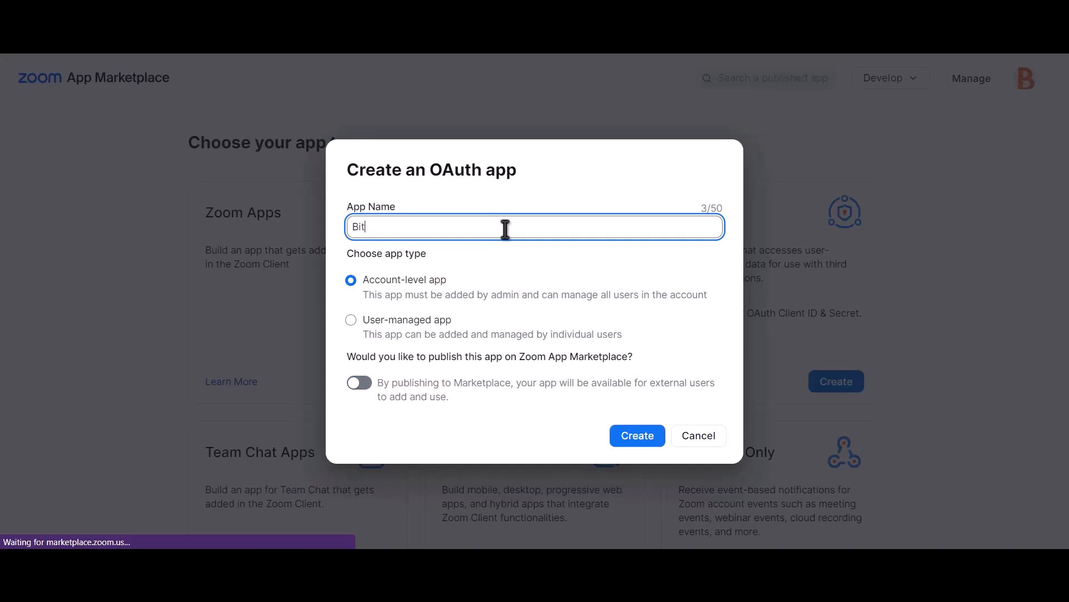
type(" integrations")
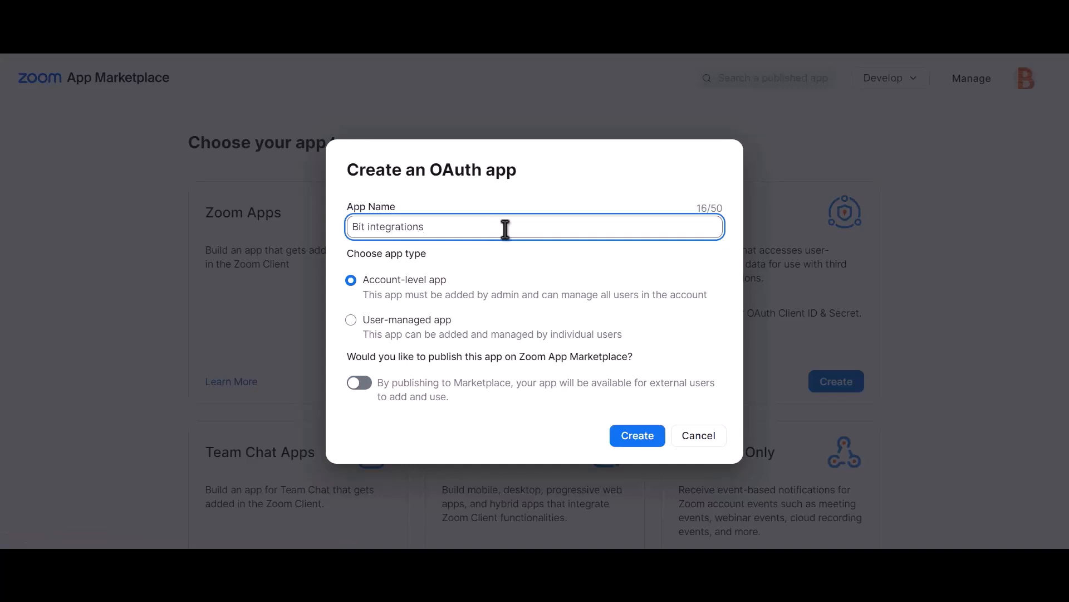
left_click(641, 437)
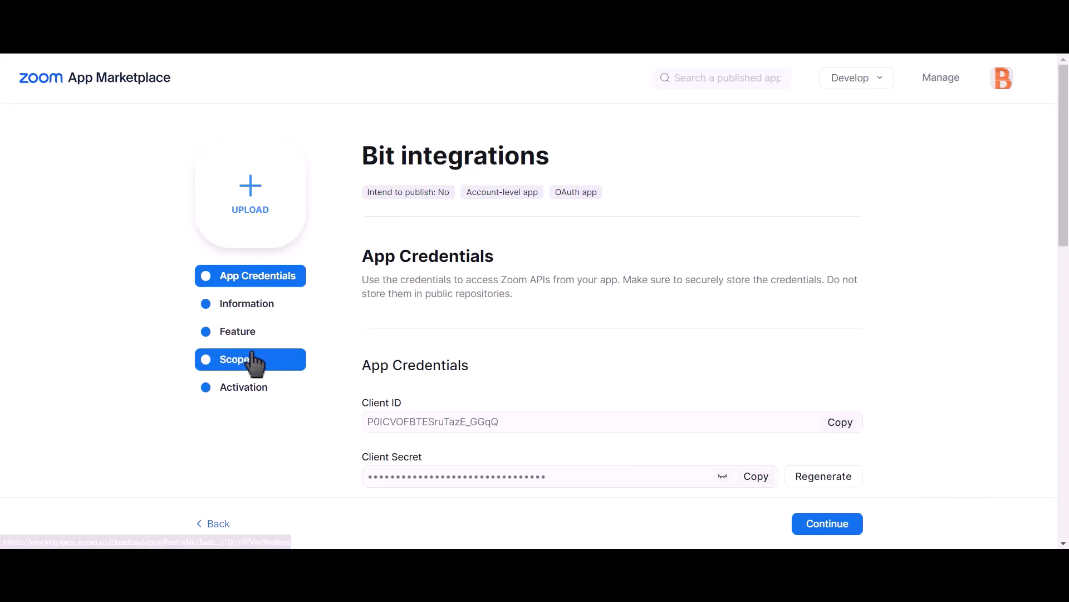
Step: Add the Meeting scopes meeting:master, meeting:read:admin and meeting:write:admin to the Bit integrations app
left_click(265, 377)
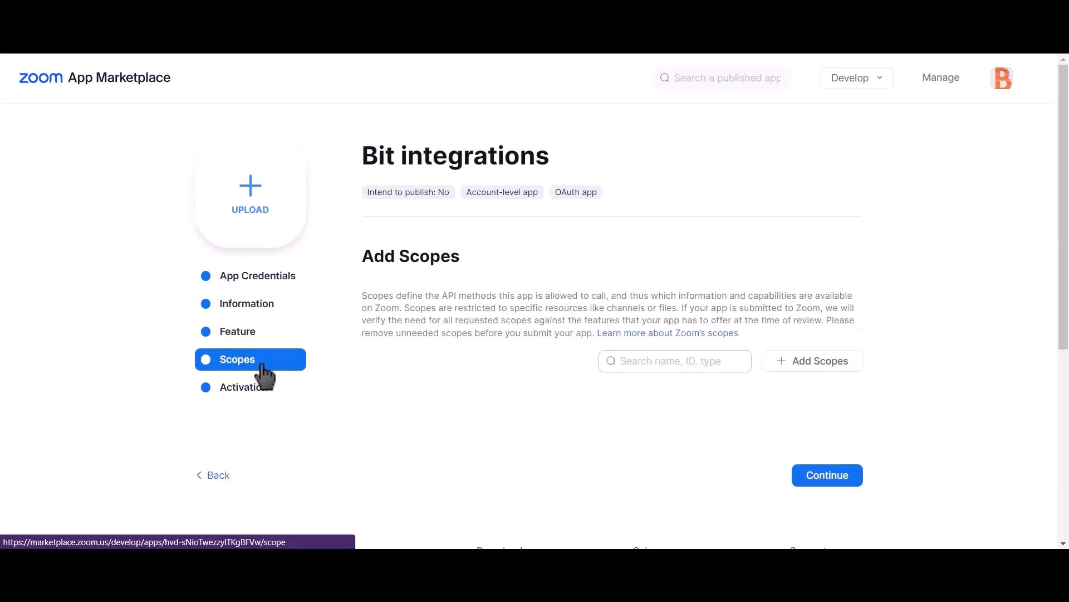
left_click(832, 364)
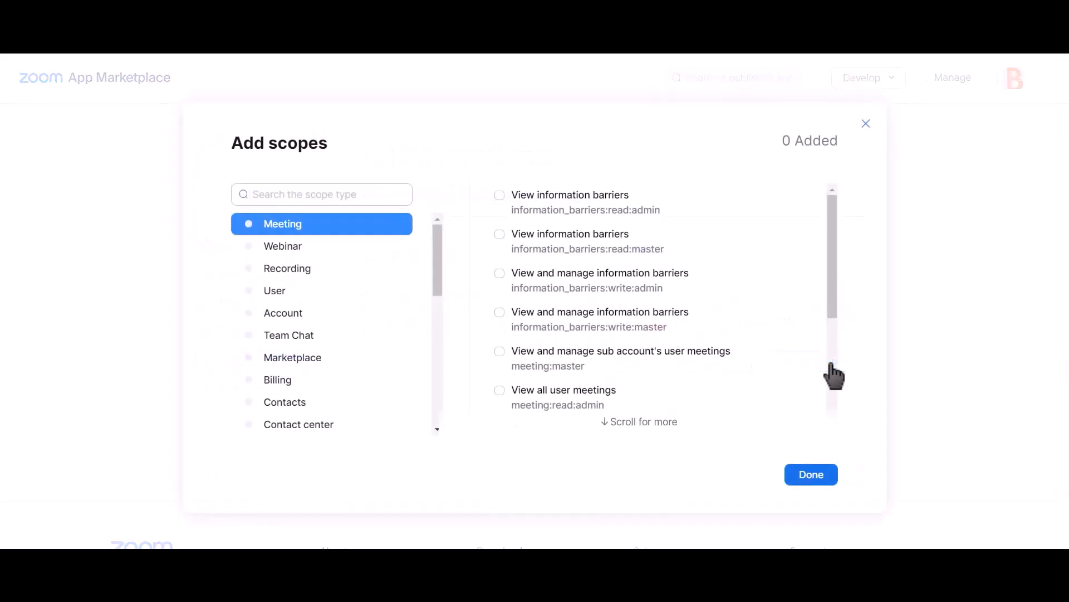
left_click(500, 352)
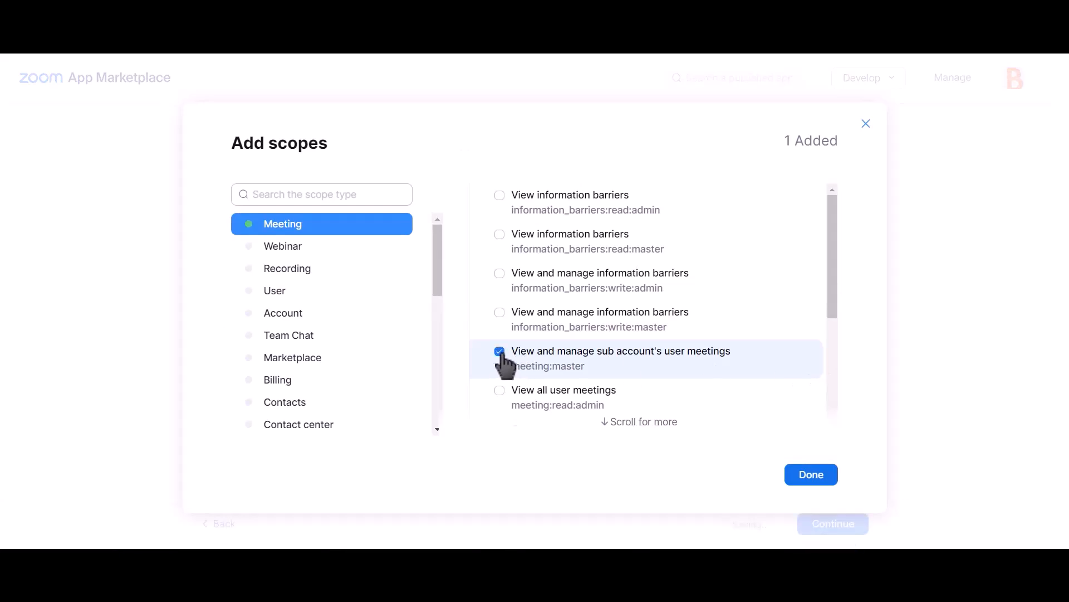
left_click(499, 391)
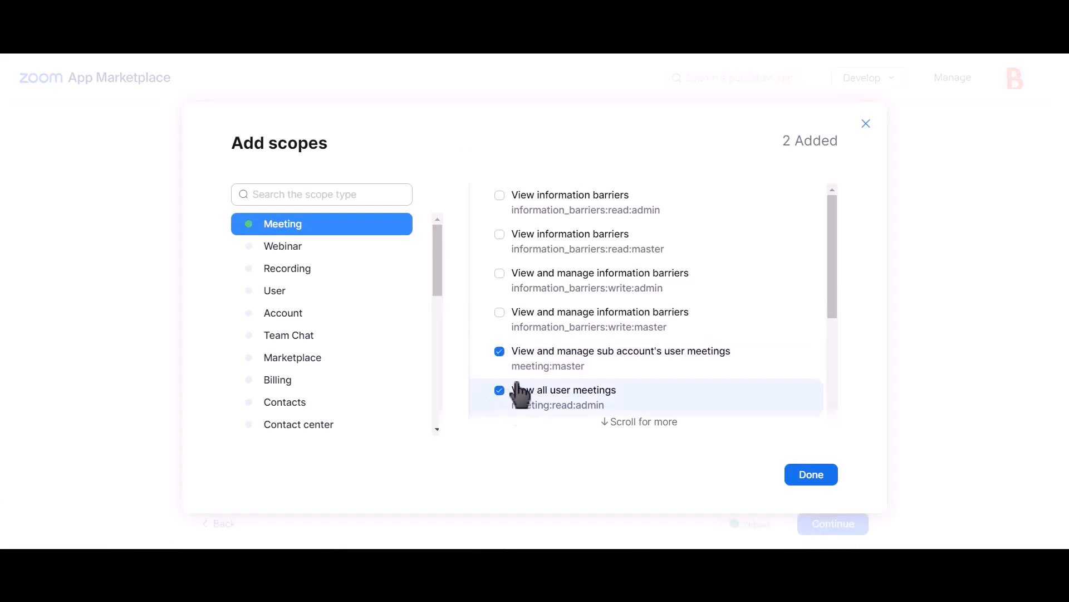
scroll(618, 343, "down", 4)
scroll(623, 348, "up", 4)
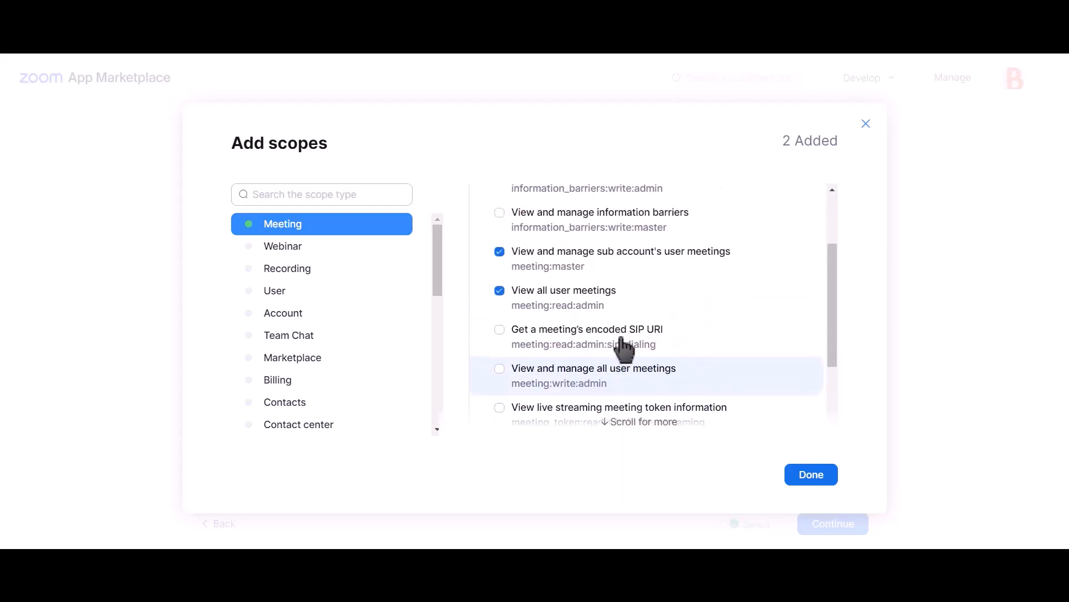
scroll(624, 351, "down", 2)
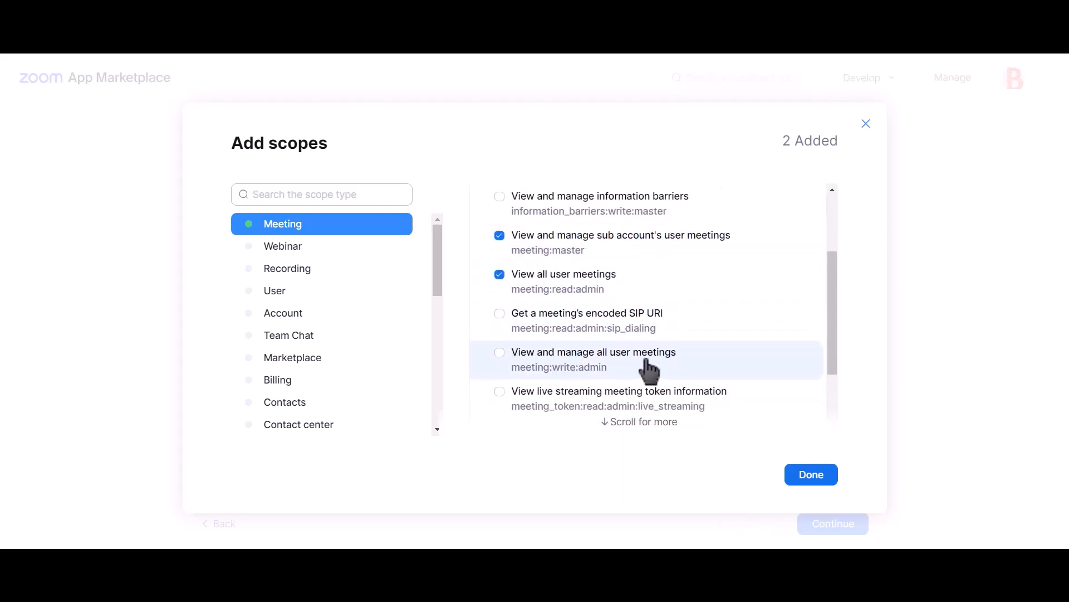
left_click(606, 368)
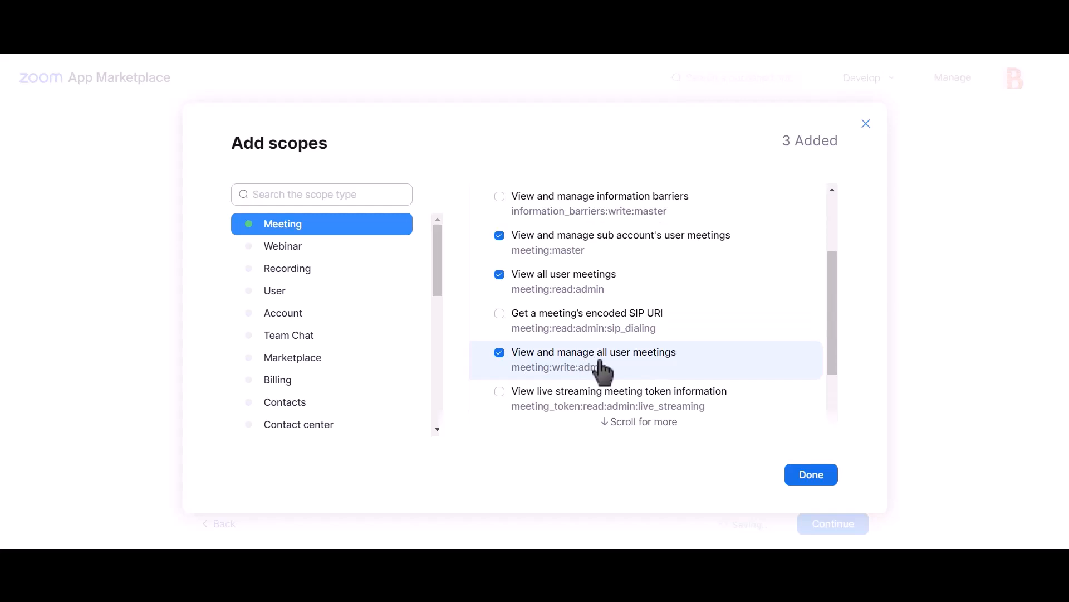
Step: Add the User scopes user:master, user:read:admin and user:write:admin, and finish the scope selection
left_click(301, 292)
left_click(551, 212)
left_click(552, 248)
left_click(549, 279)
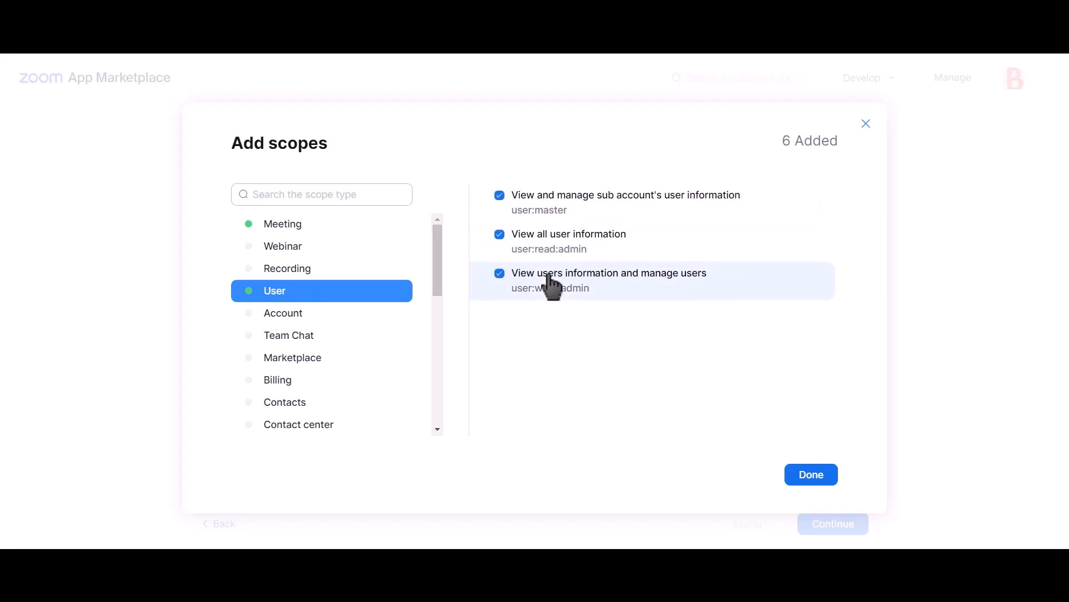
left_click(808, 479)
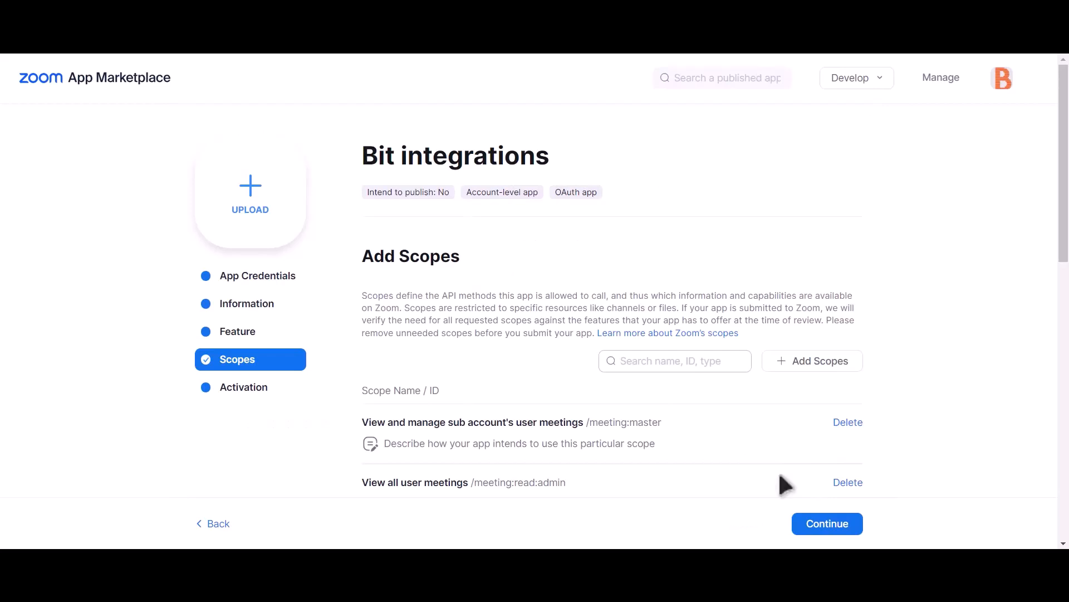
Step: Copy the client ID from the Zoom app's credentials into the client ID of the Zoom integration settings
left_click(270, 291)
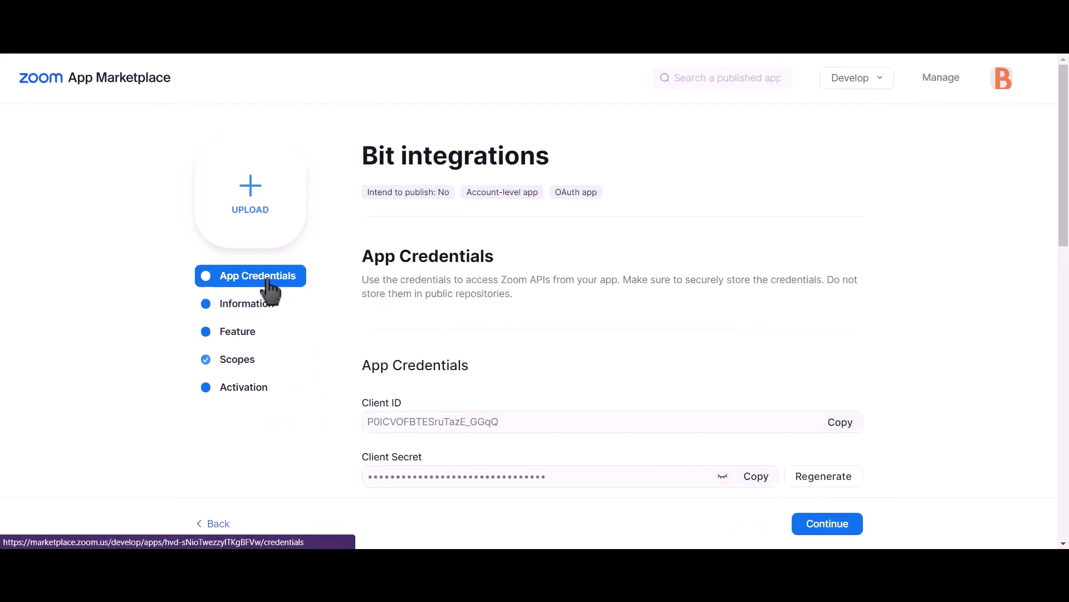
left_click(842, 424)
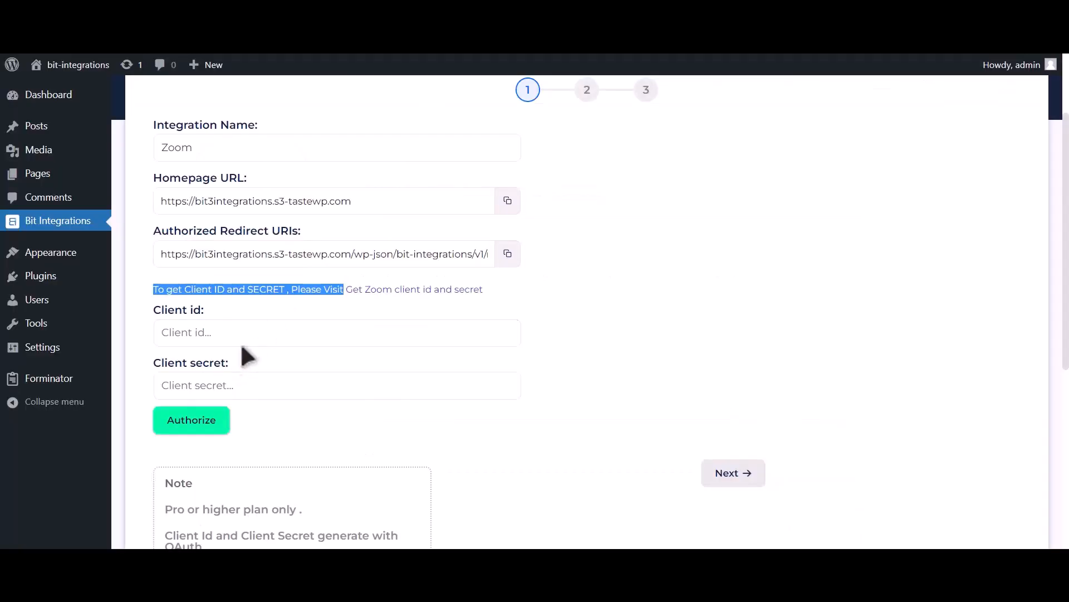
left_click(245, 341)
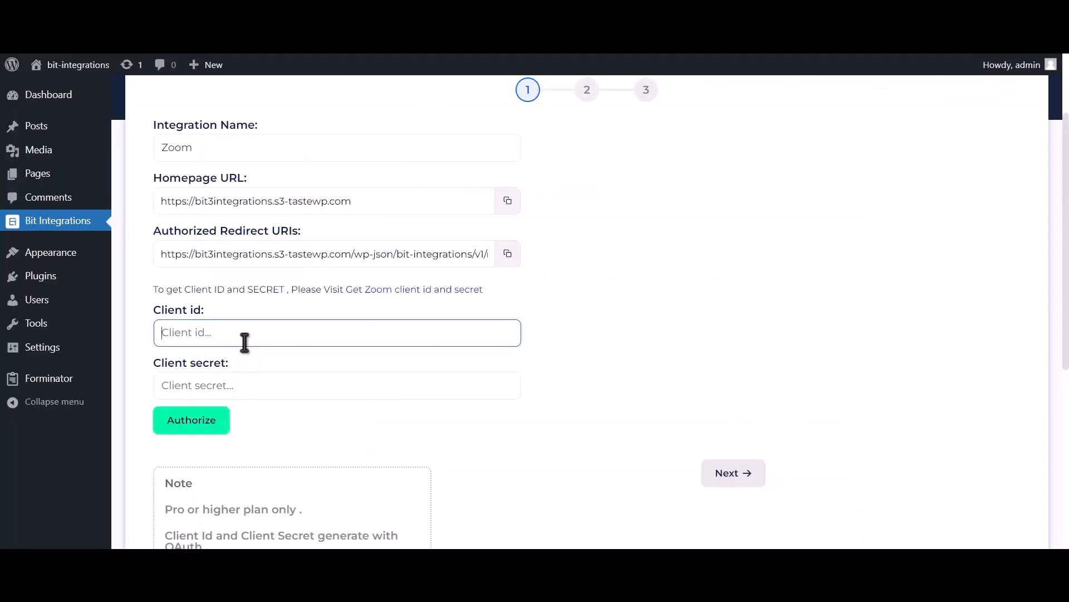
key("ctrl+v")
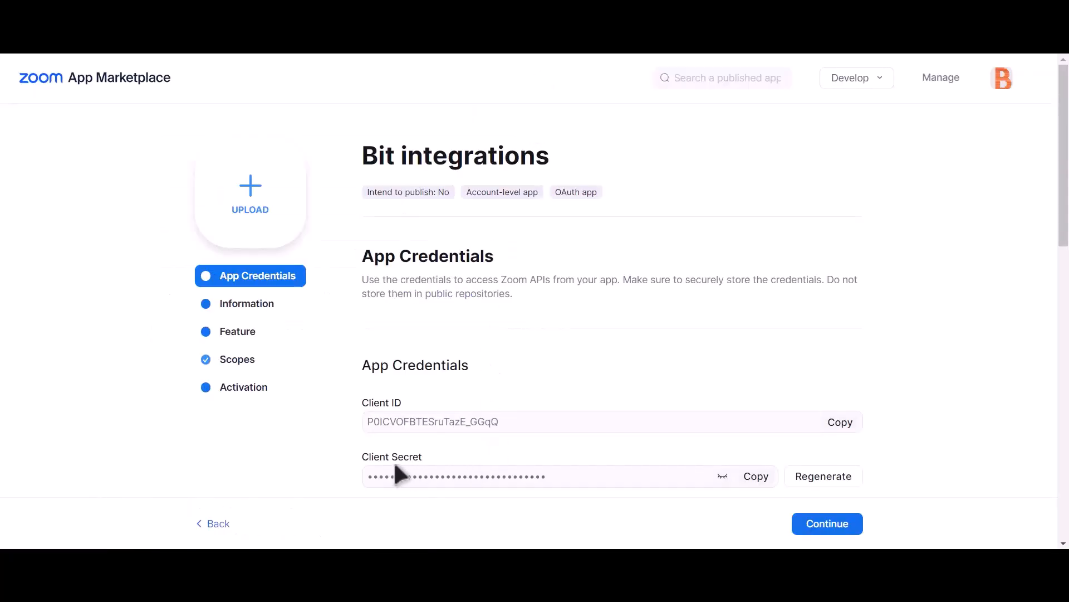
Step: Copy the client secret from the Zoom app's credentials into the client secret of the integration settings
left_click_drag(361, 455, 440, 459)
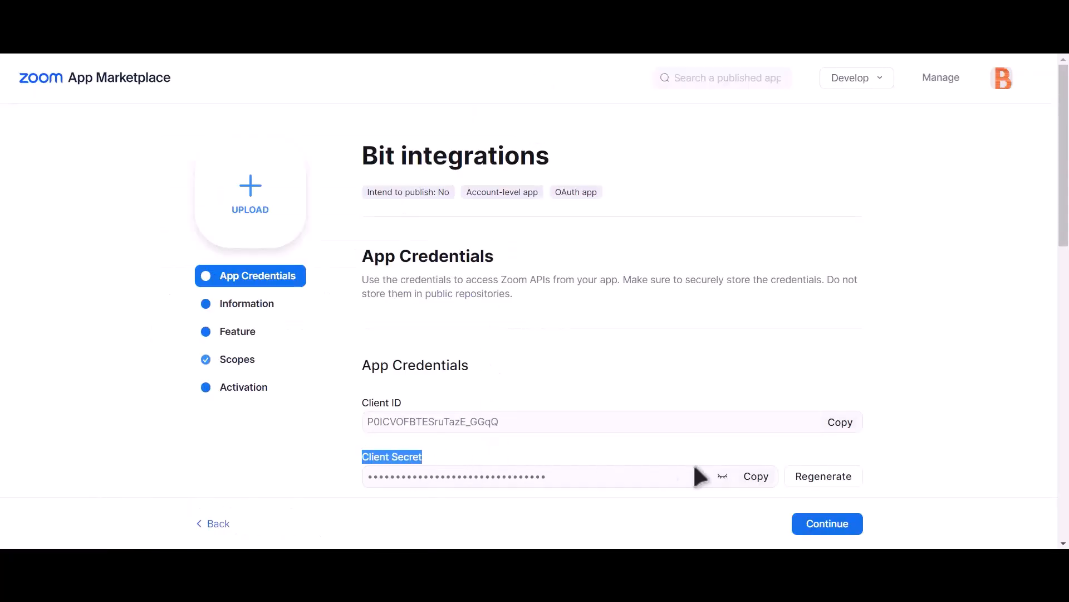
left_click(758, 480)
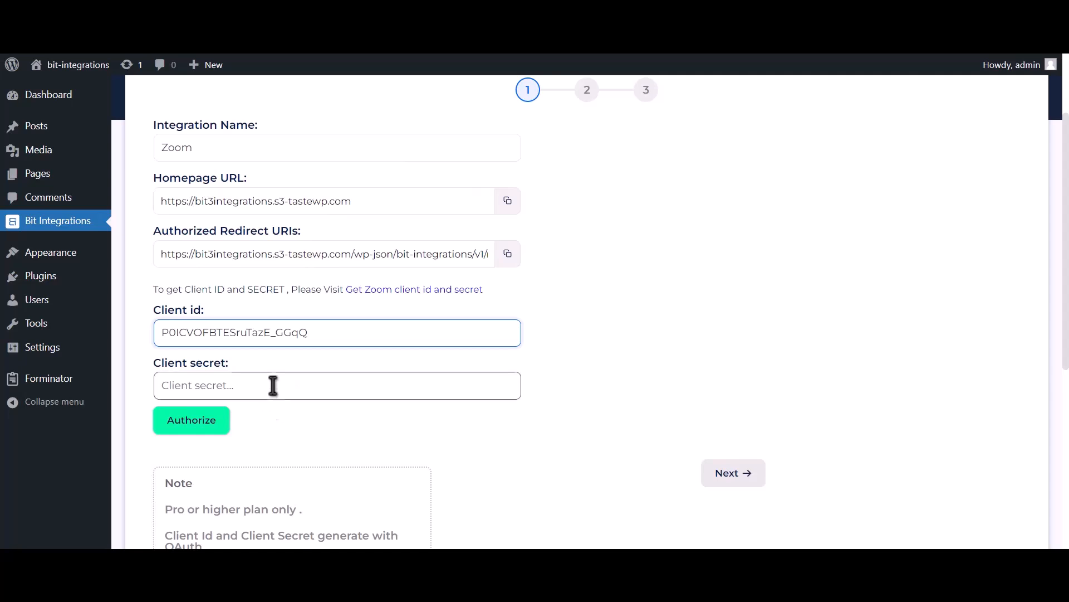
left_click(273, 386)
key("ctrl+v")
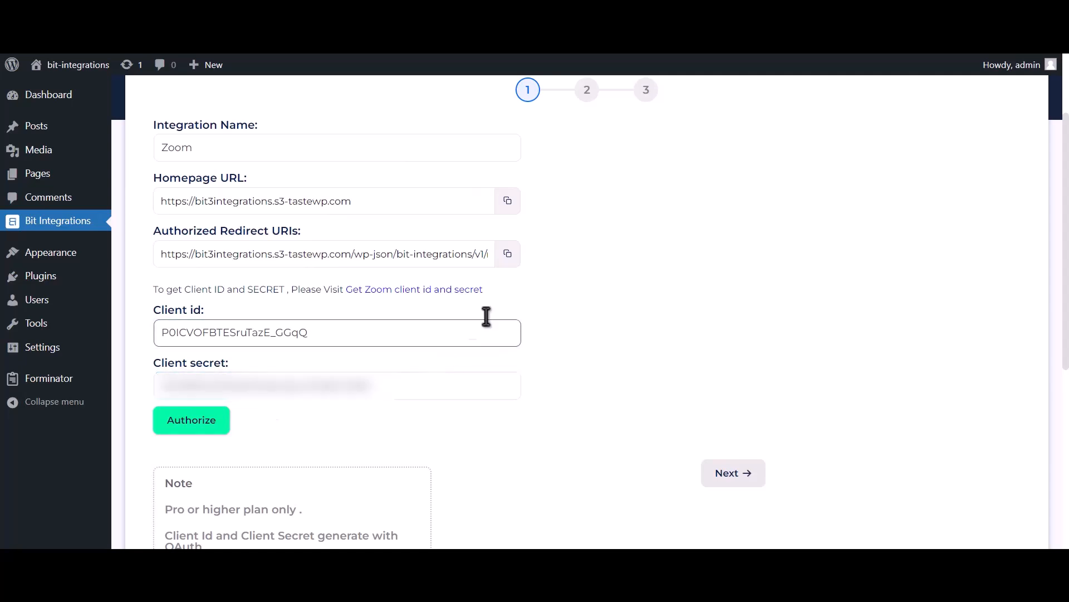
Step: Copy the integration's authorized redirect URI and enter it as the OAuth redirect URL of the Zoom app
left_click(506, 253)
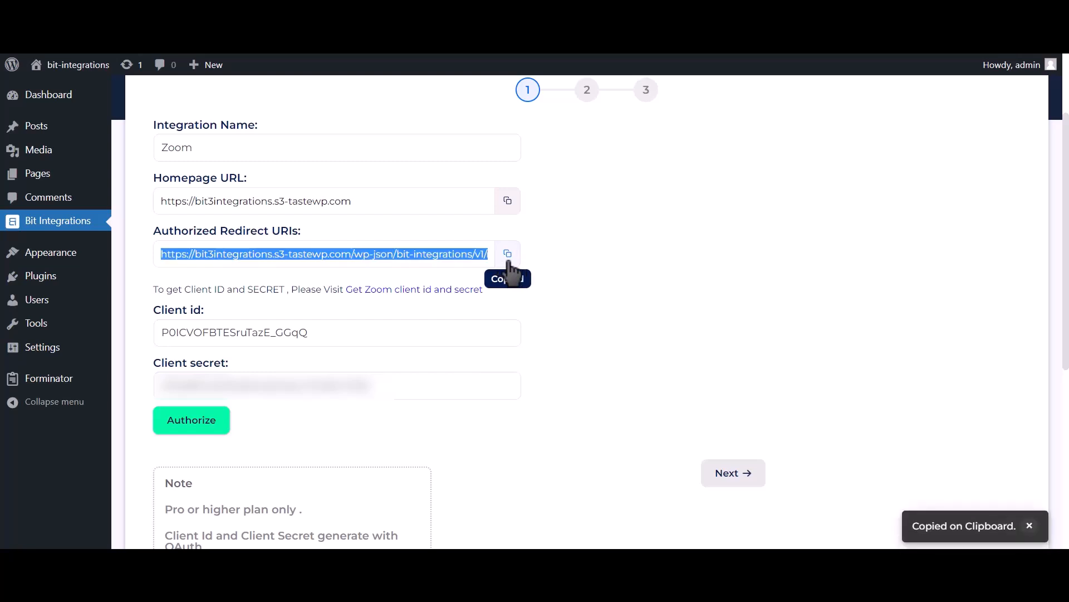
key("ctrl+Tab")
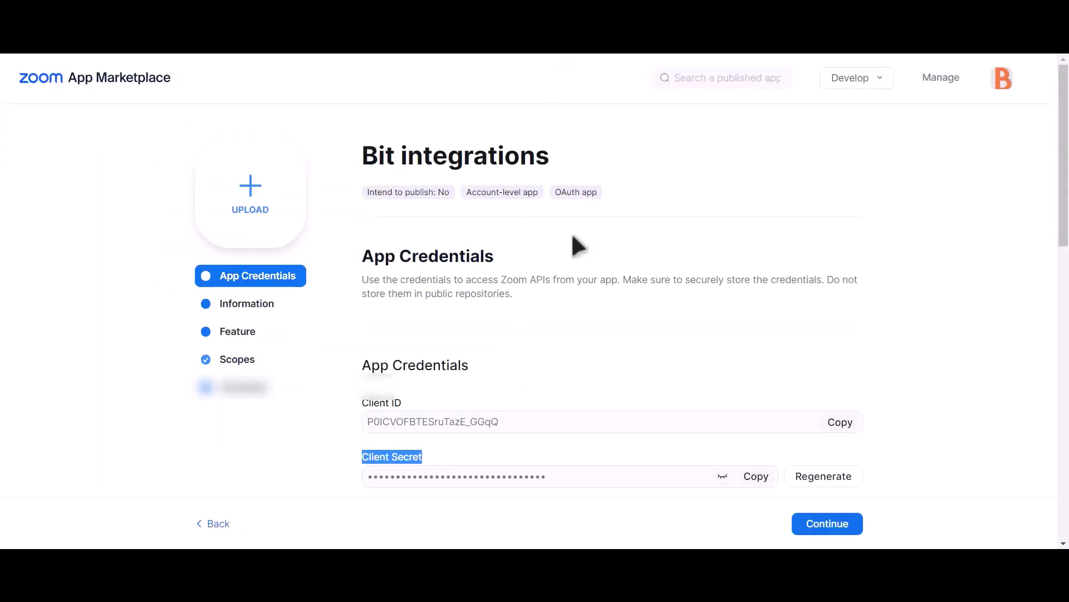
scroll(574, 234, "down", 2)
left_click(427, 426)
key("ctrl+v")
scroll(476, 418, "down", 6)
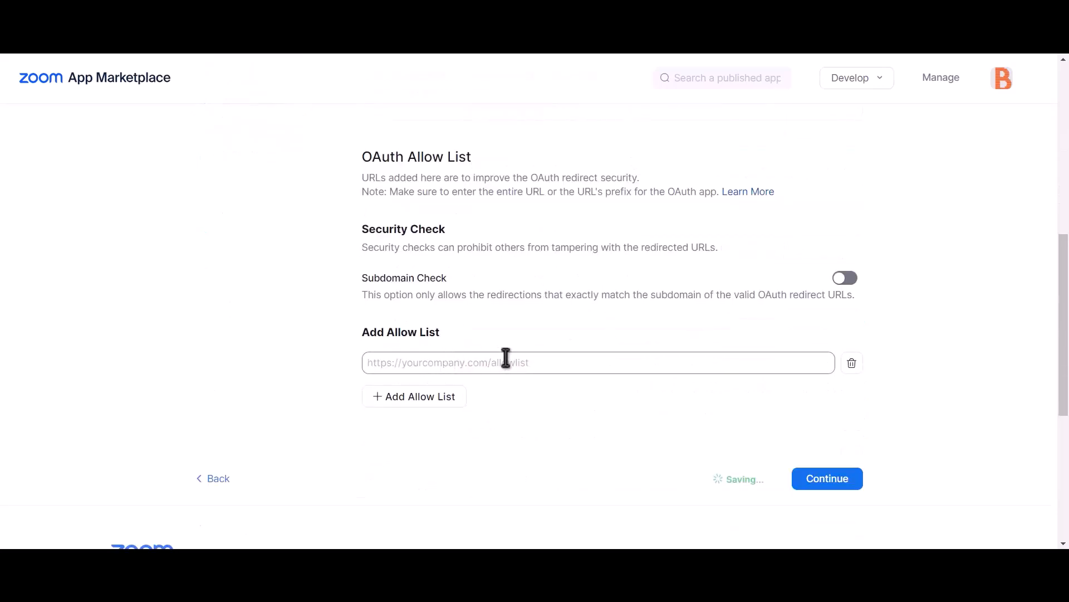
left_click(478, 363)
key("ctrl+v")
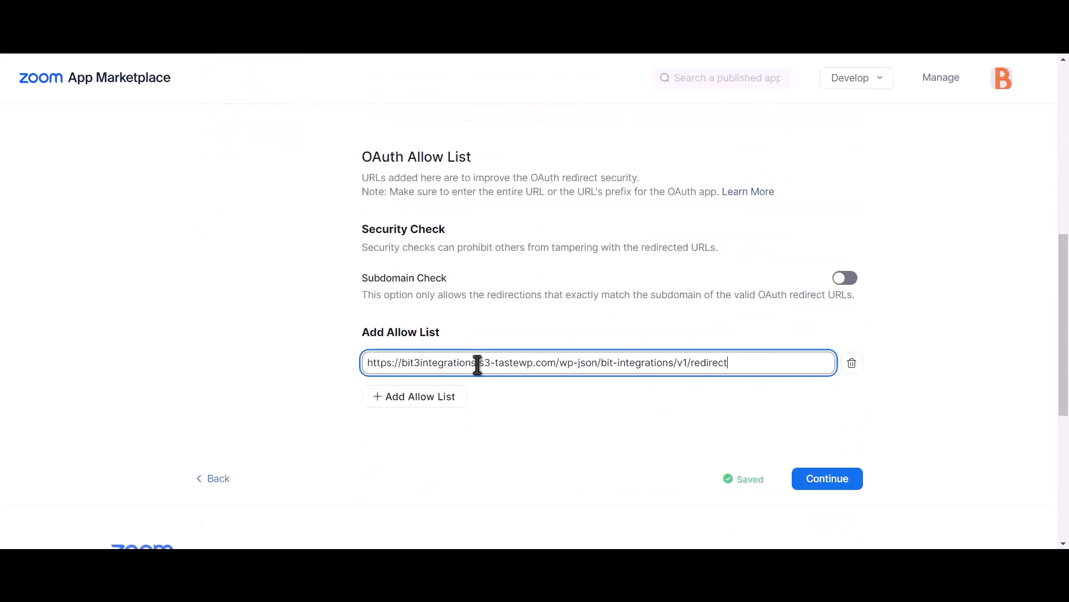
left_click(658, 427)
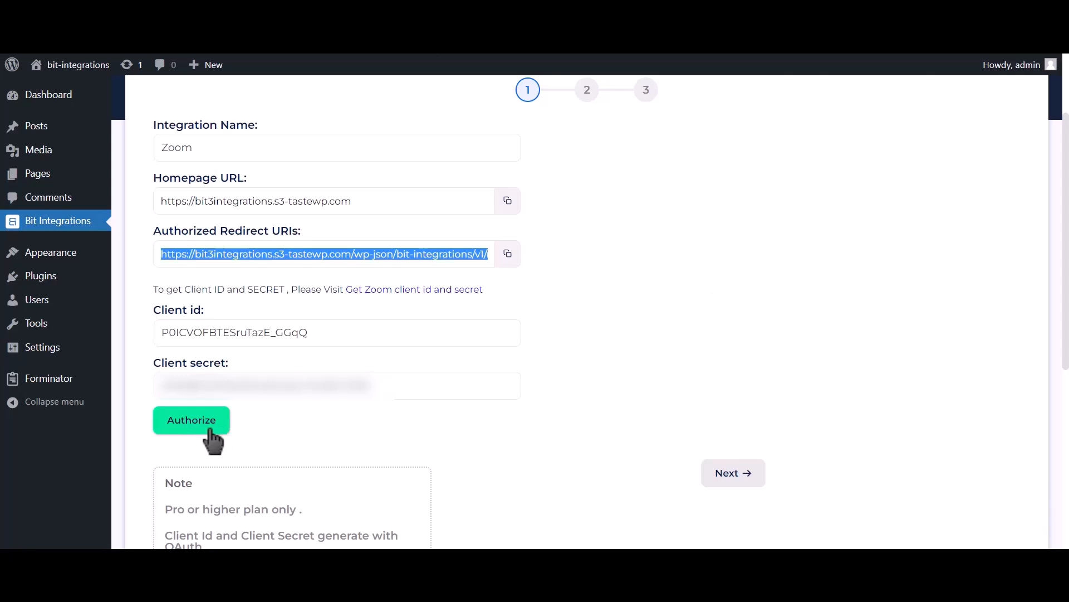
Step: Authorize the Zoom integration in WordPress, allow the app's access to the Zoom account, and proceed to the meeting and field settings
left_click(207, 430)
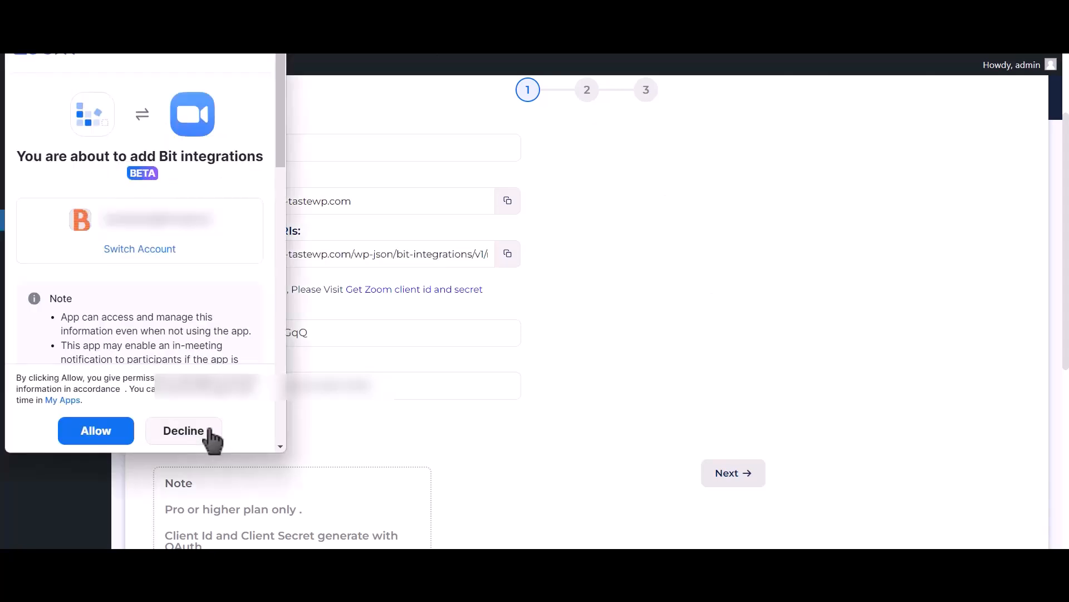
left_click(108, 433)
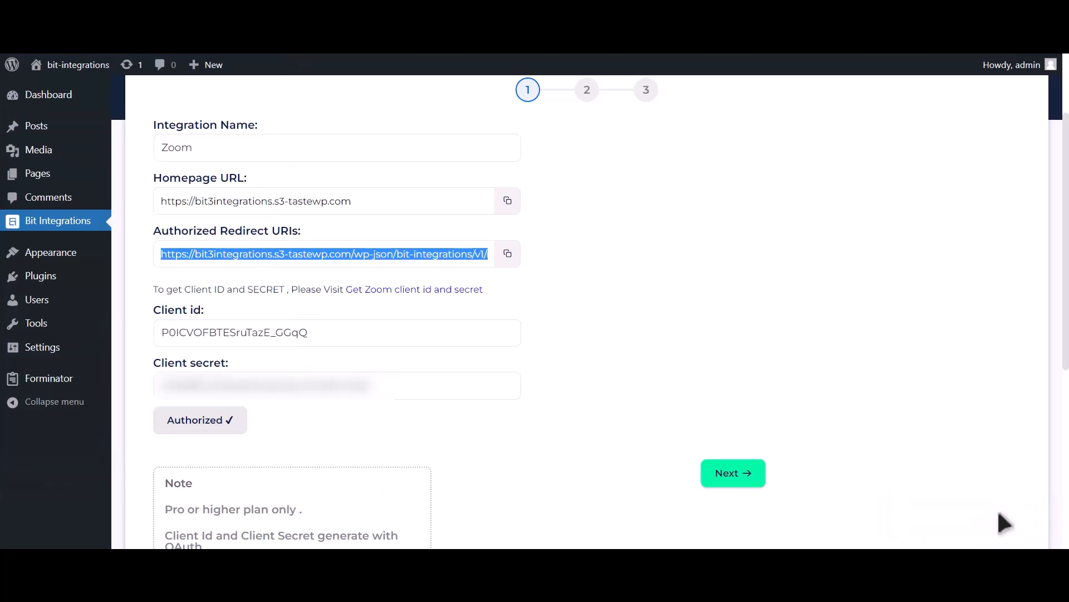
left_click(735, 474)
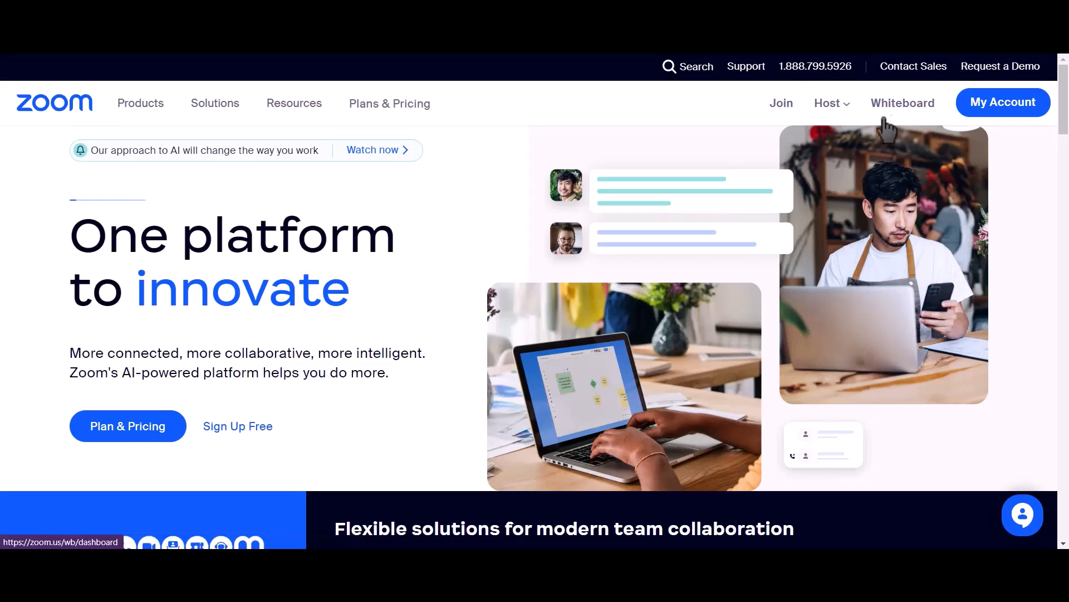
Step: Start scheduling a new meeting in the Zoom account with the topic "Bit Integrations"
left_click(998, 113)
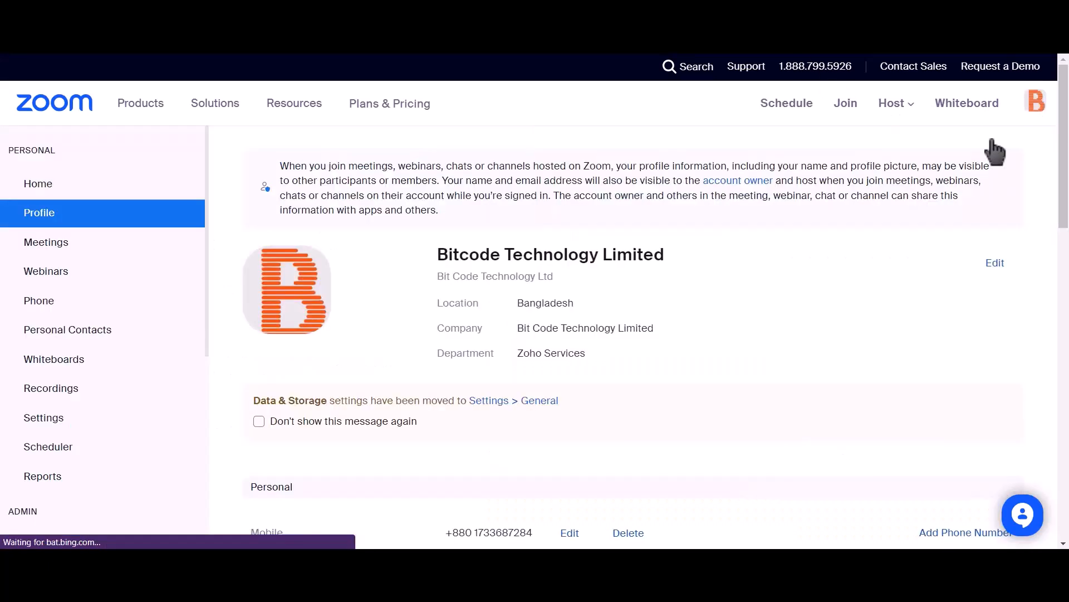
left_click(85, 243)
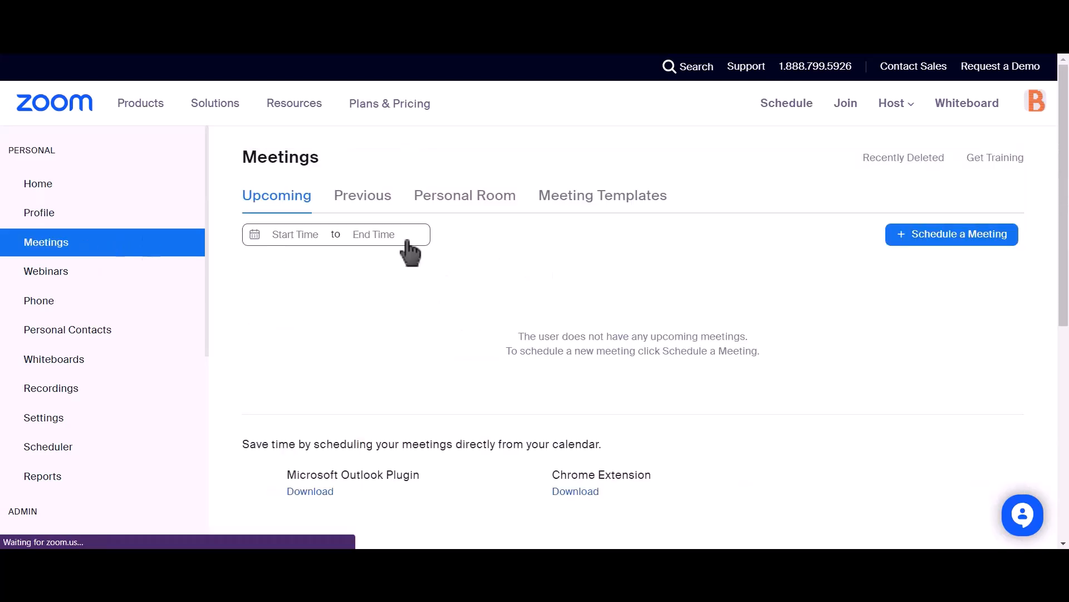
left_click(969, 246)
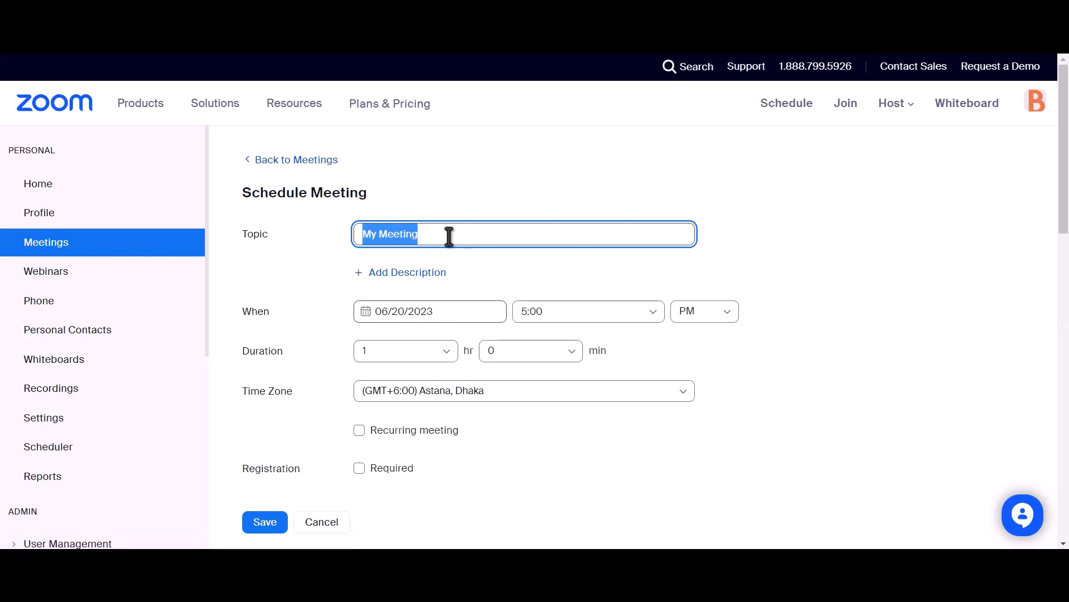
type("Bit Integrations")
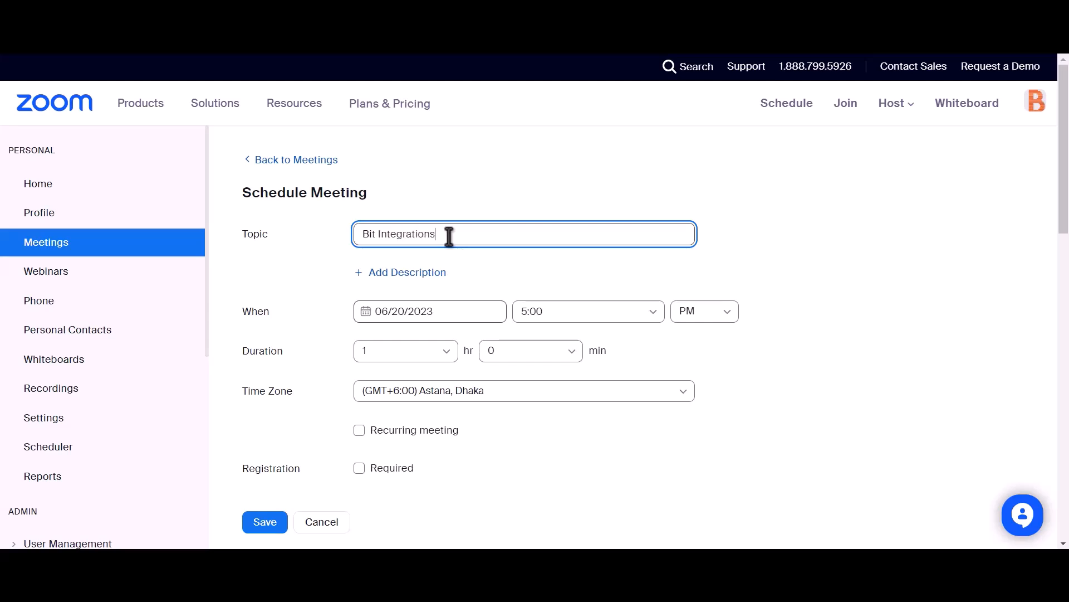
Step: Make registration required for the new Zoom meeting and save the meeting
scroll(450, 236, "down", 2)
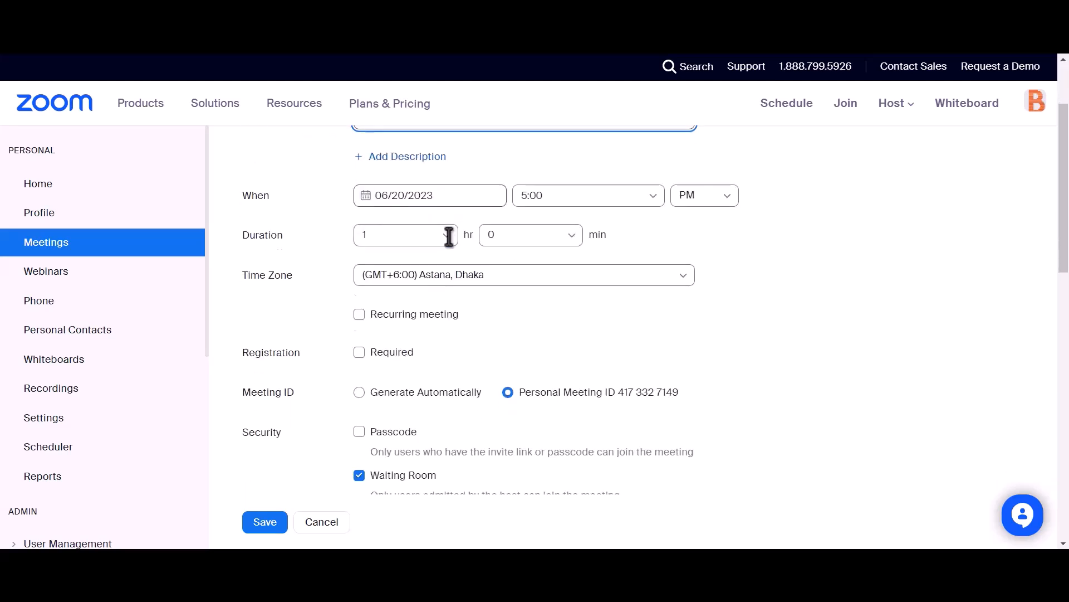
left_click_drag(241, 354, 302, 356)
left_click(360, 353)
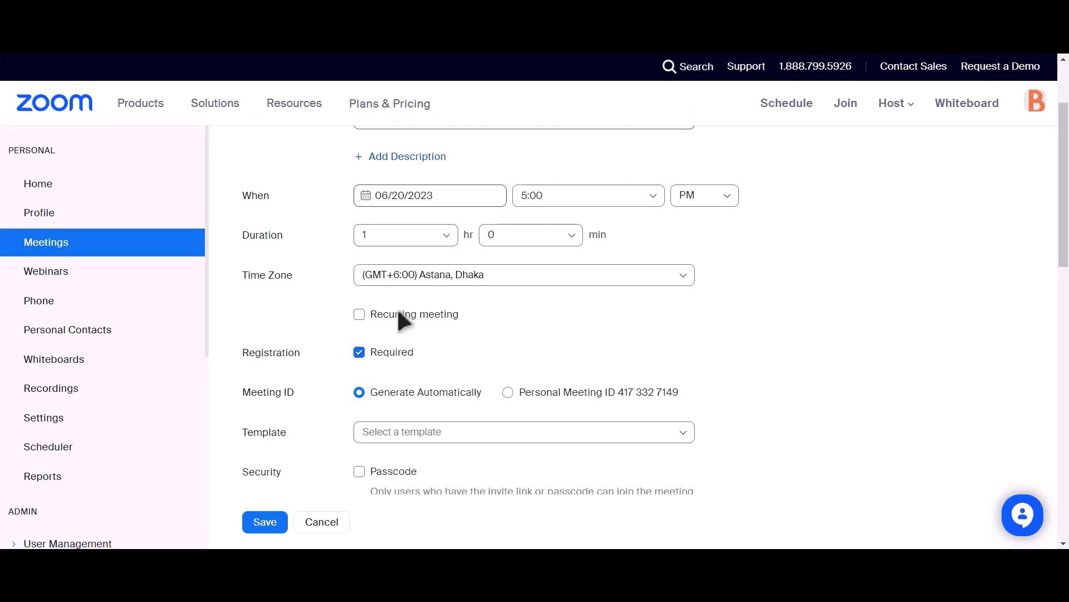
scroll(423, 304, "down", 4)
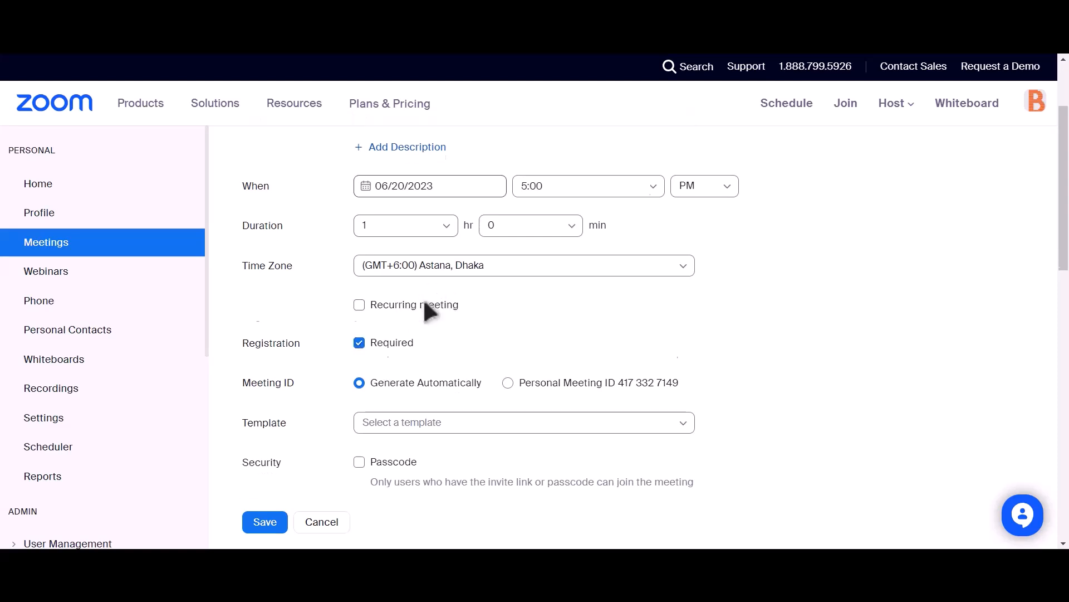
left_click(263, 523)
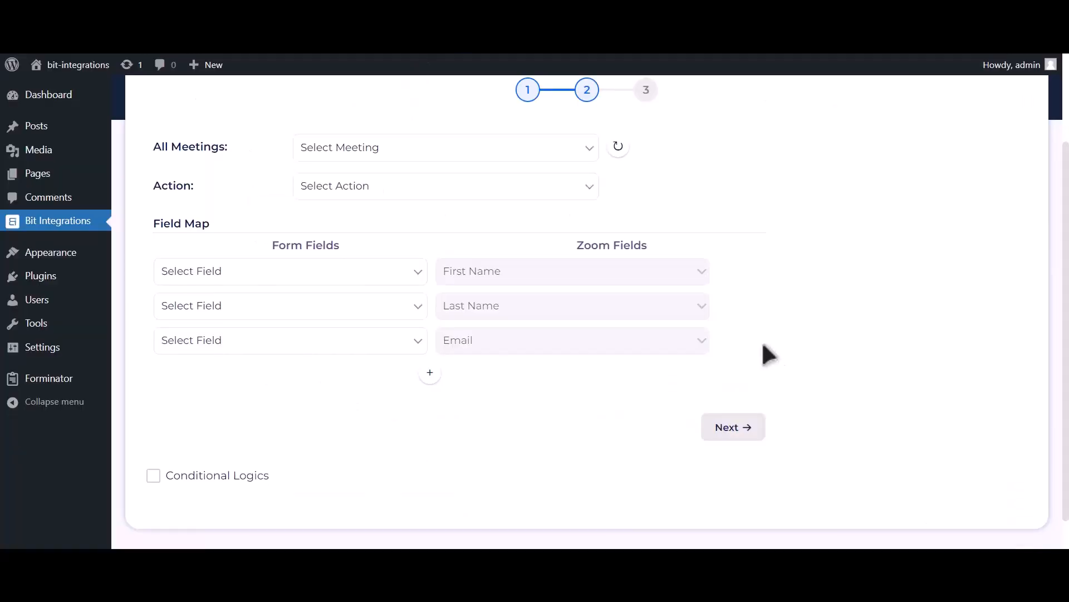
Step: Refresh the integration's meeting list, then choose the Bit Integrations meeting and the Create User action
left_click(618, 147)
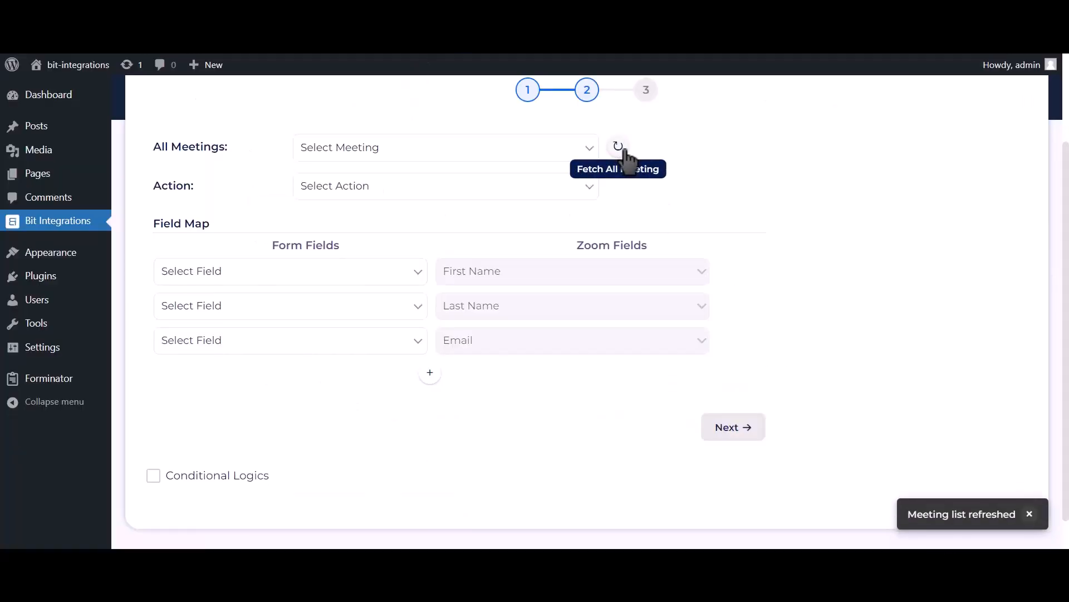
left_click(556, 148)
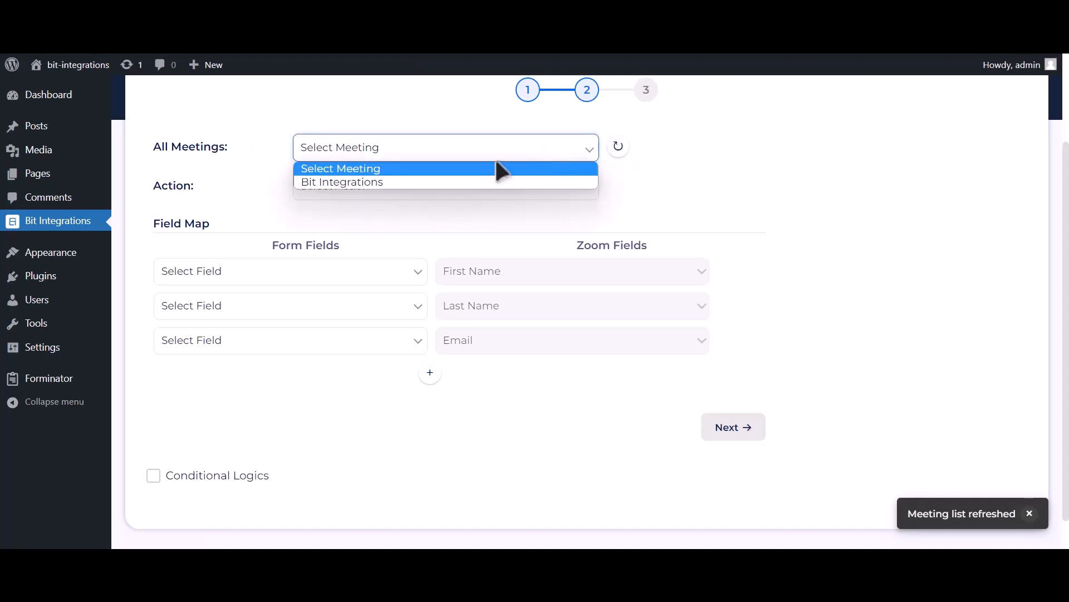
left_click(434, 183)
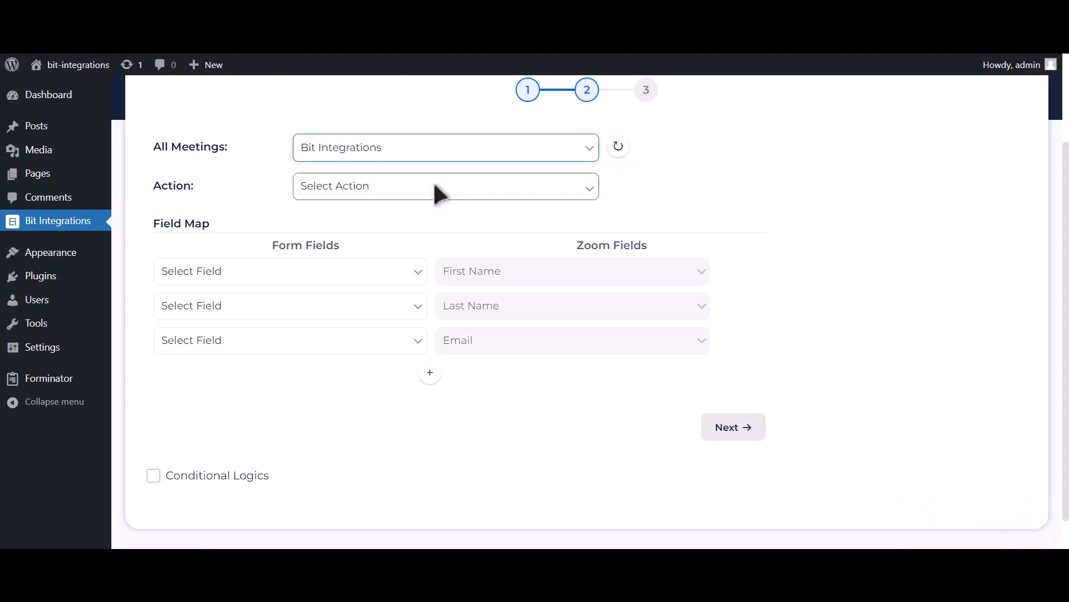
left_click(433, 187)
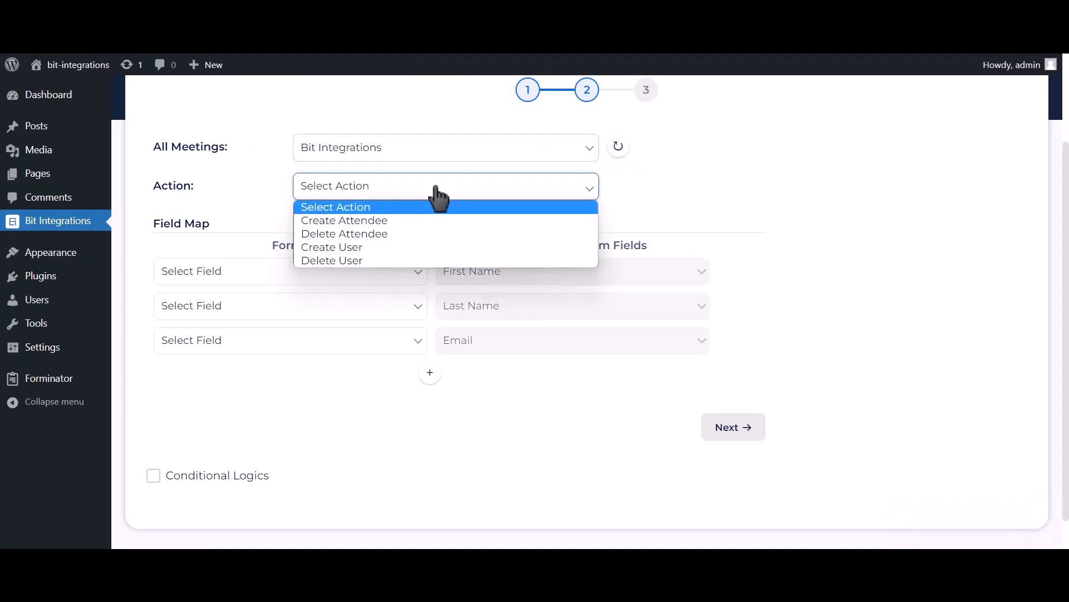
left_click(363, 247)
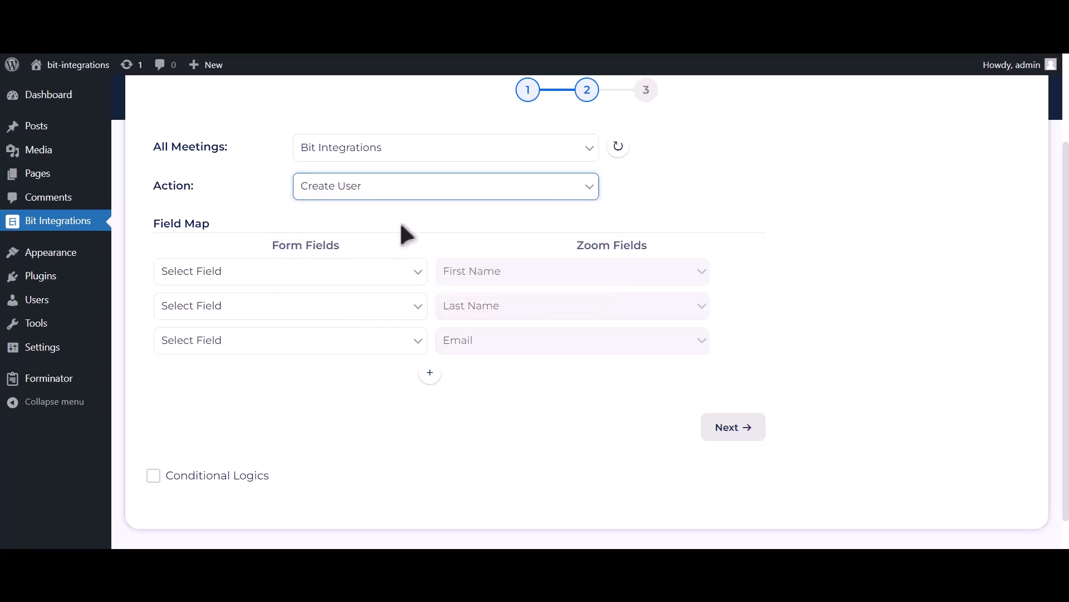
Step: Map the form fields First Name-1, Last Name-1 and Email Address-1 to Zoom's First Name, Last Name and Email
left_click(375, 272)
left_click(305, 313)
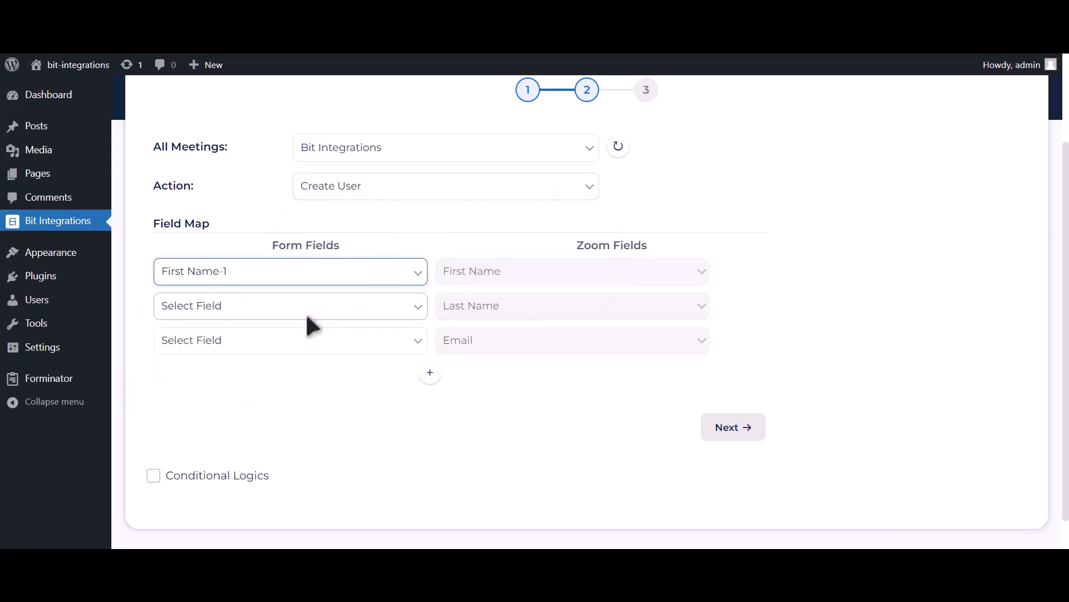
left_click(301, 311)
left_click(220, 365)
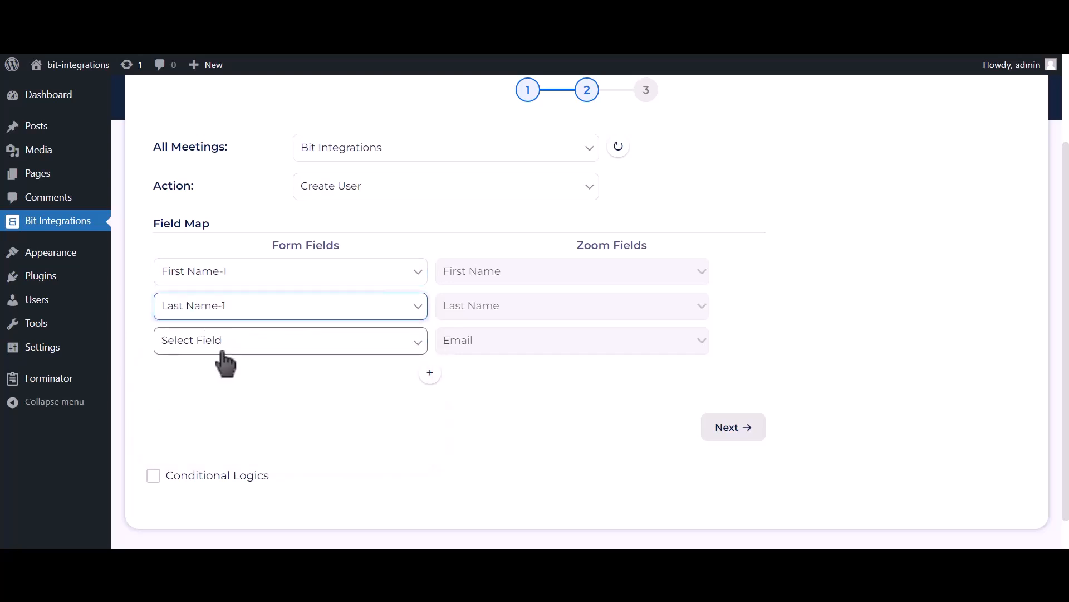
left_click(220, 346)
left_click(207, 415)
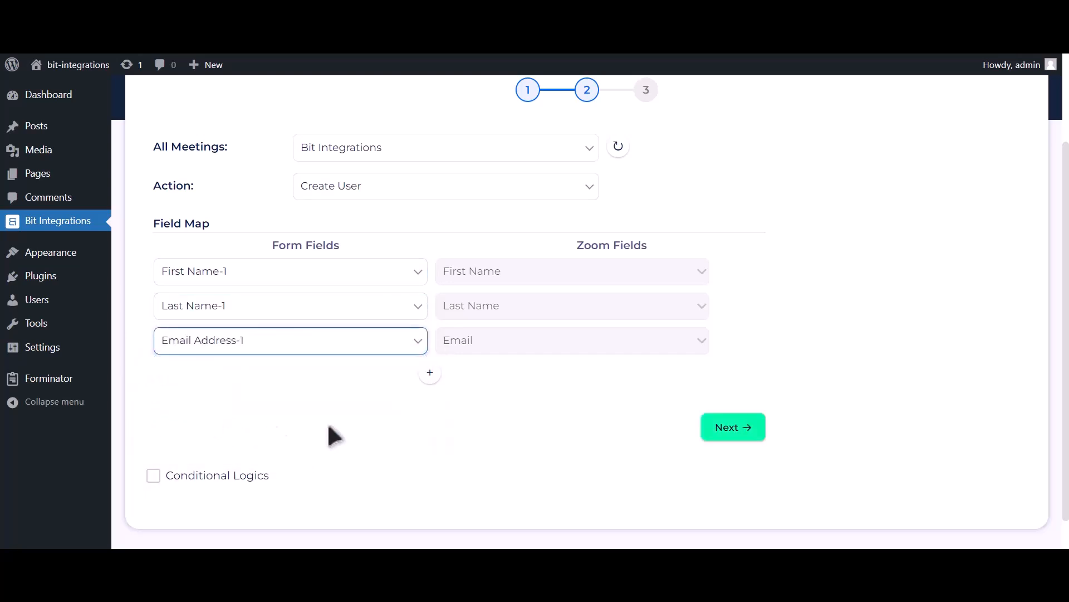
Step: Add a field mapping from the form field Phone Number-1 to the Zoom field Phone
left_click(430, 374)
left_click(329, 376)
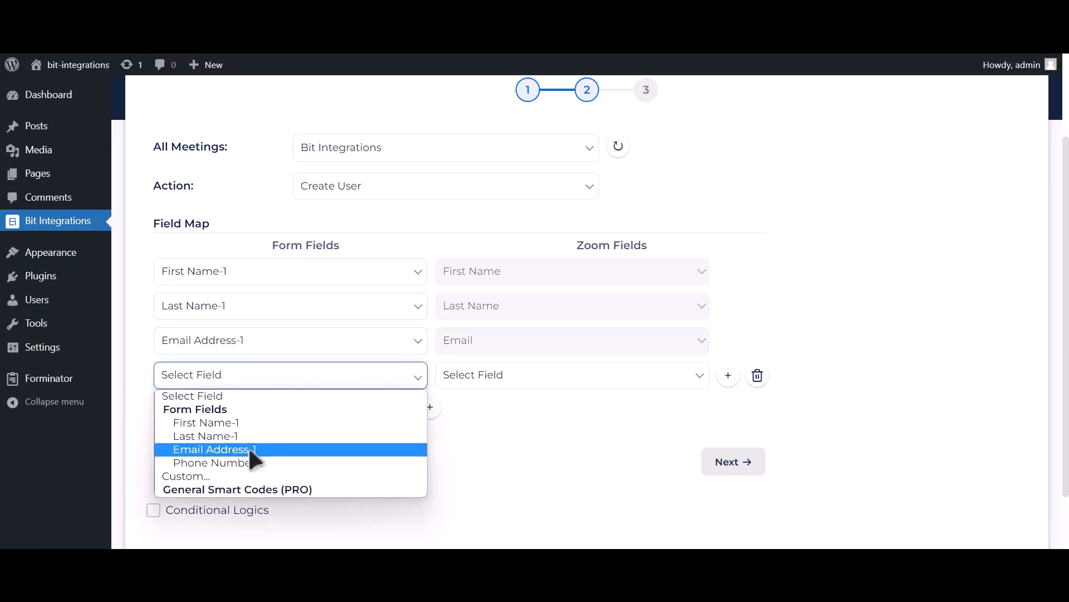
left_click(242, 458)
left_click(493, 377)
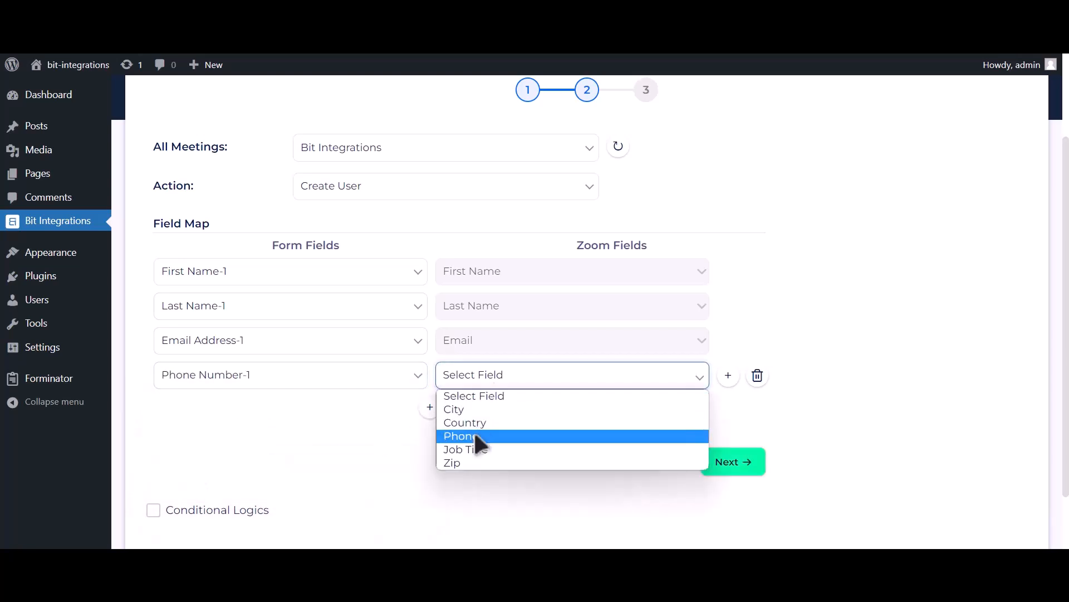
left_click(476, 437)
Step: Enable Conditional Logics for the Zoom integration and bring up its condition rules
scroll(467, 429, "down", 1)
left_click(250, 437)
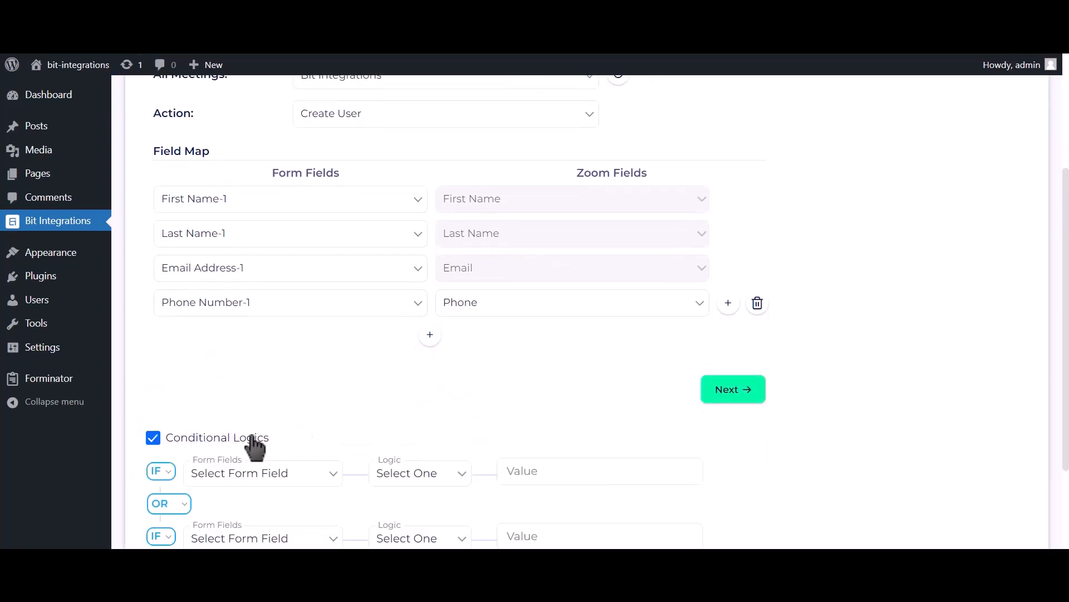
scroll(251, 433, "down", 3)
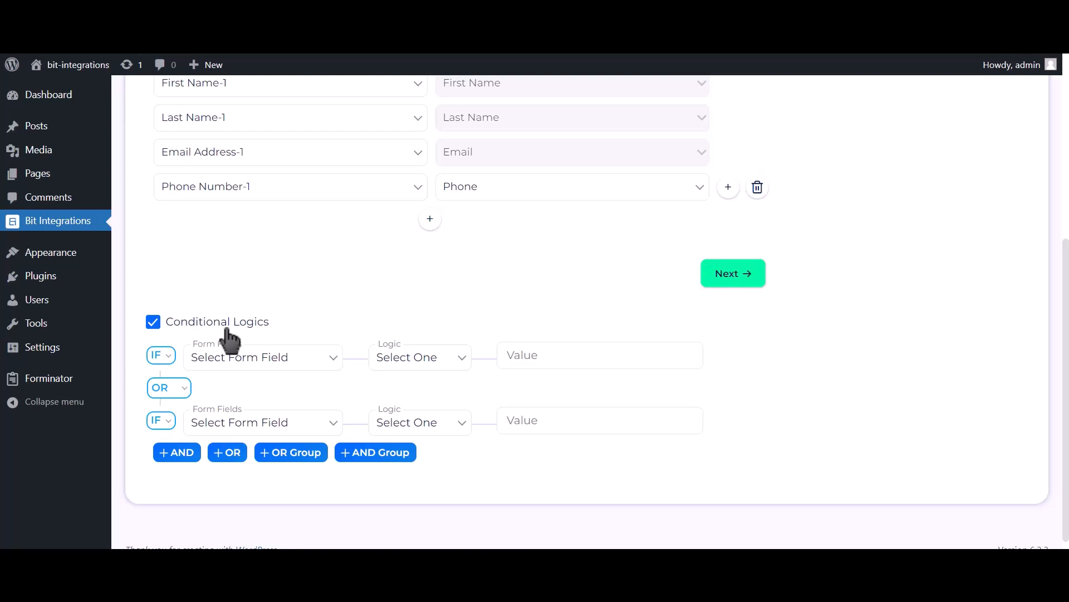
Step: Turn off Conditional Logics, then finish and save the Zoom integration
left_click(228, 329)
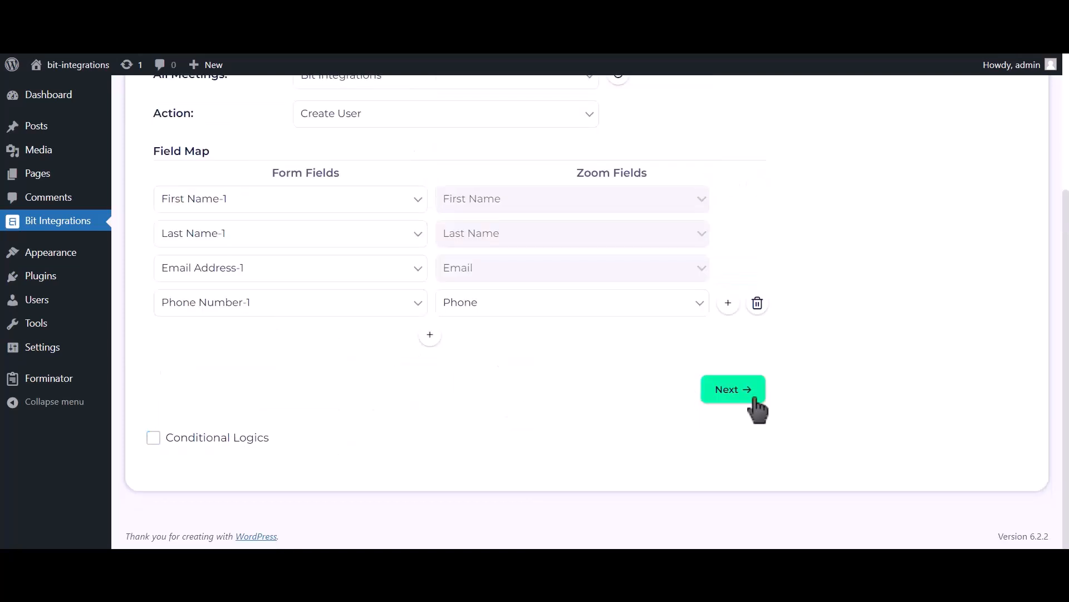
left_click(730, 398)
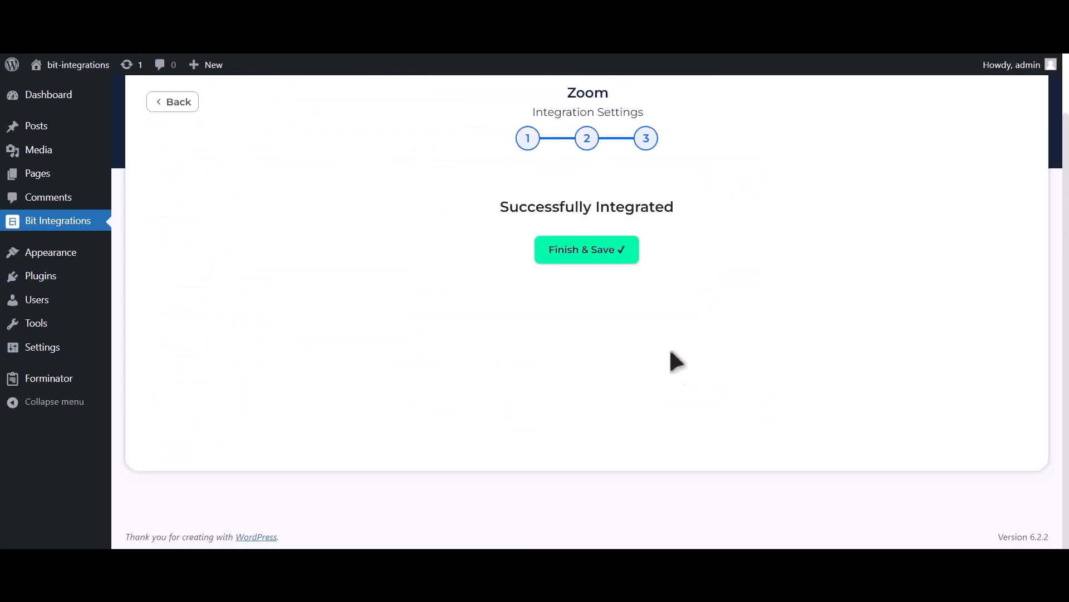
left_click(599, 266)
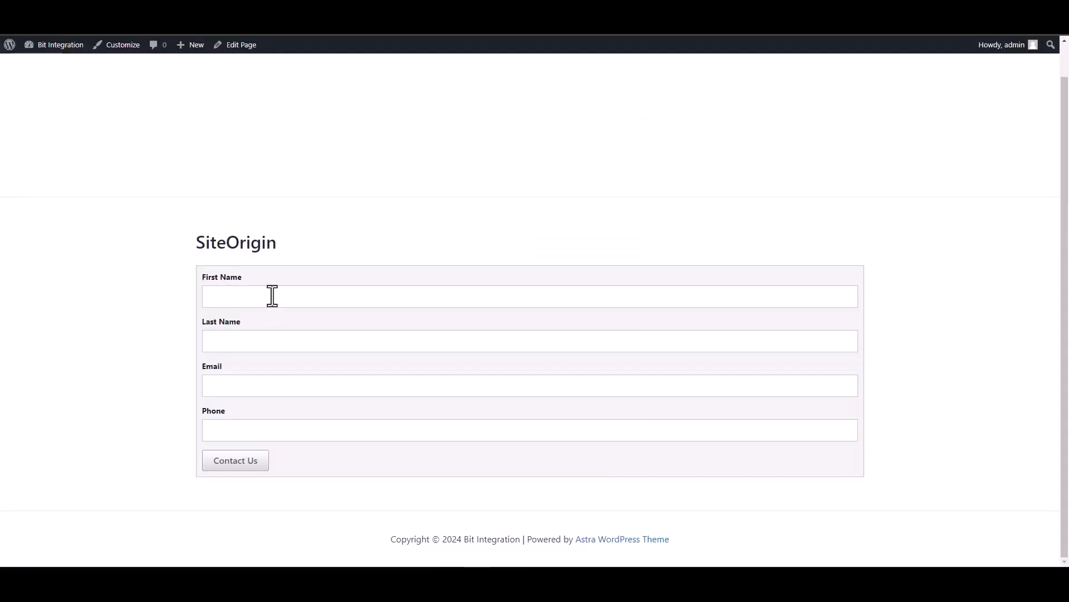
Step: On the SiteOrigin form page, fill in Bit as the First Name and Integrations as the Last Name
left_click(272, 296)
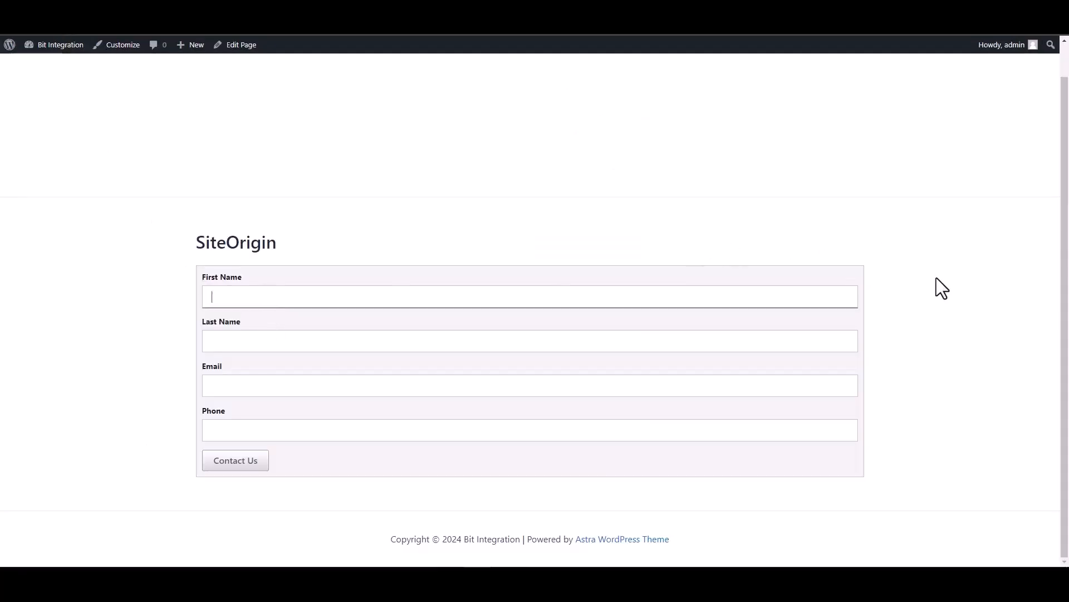
type("Bit Intega")
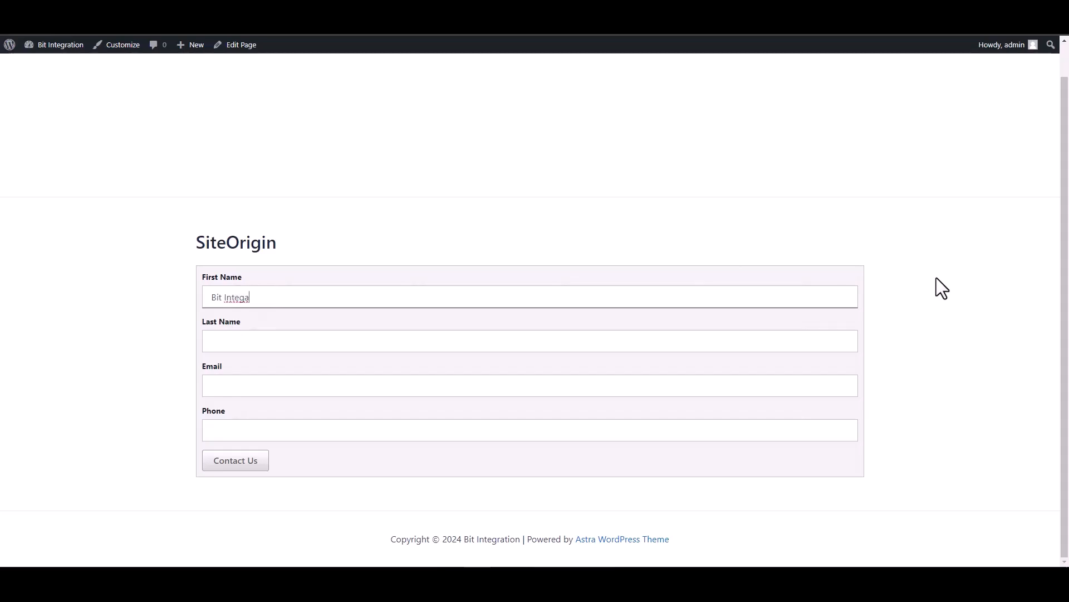
key("BackSpace")
type("rations")
left_click_drag(272, 298, 223, 297)
key("BackSpace")
left_click(870, 319)
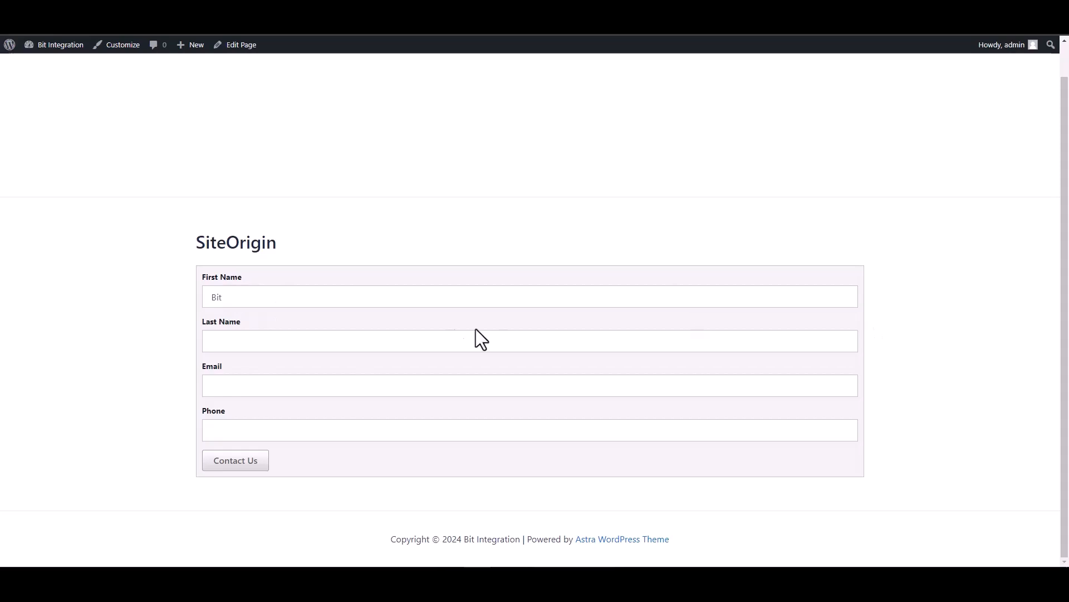
left_click(396, 341)
type("Intega")
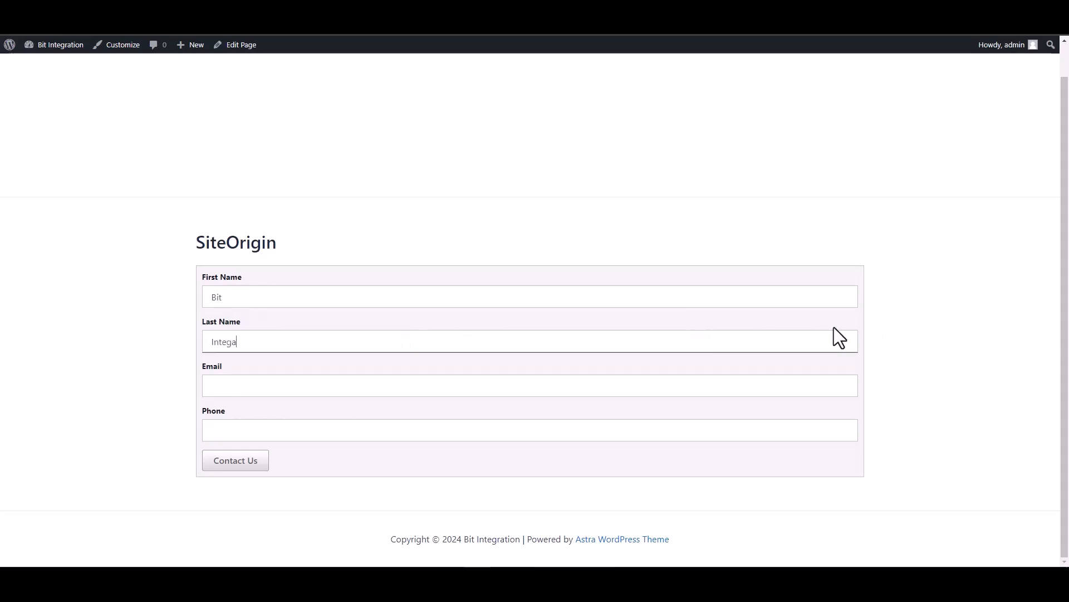
type("rtrations")
Step: Fill in the contact's email and phone number, then submit the SiteOrigin form
left_click(795, 384)
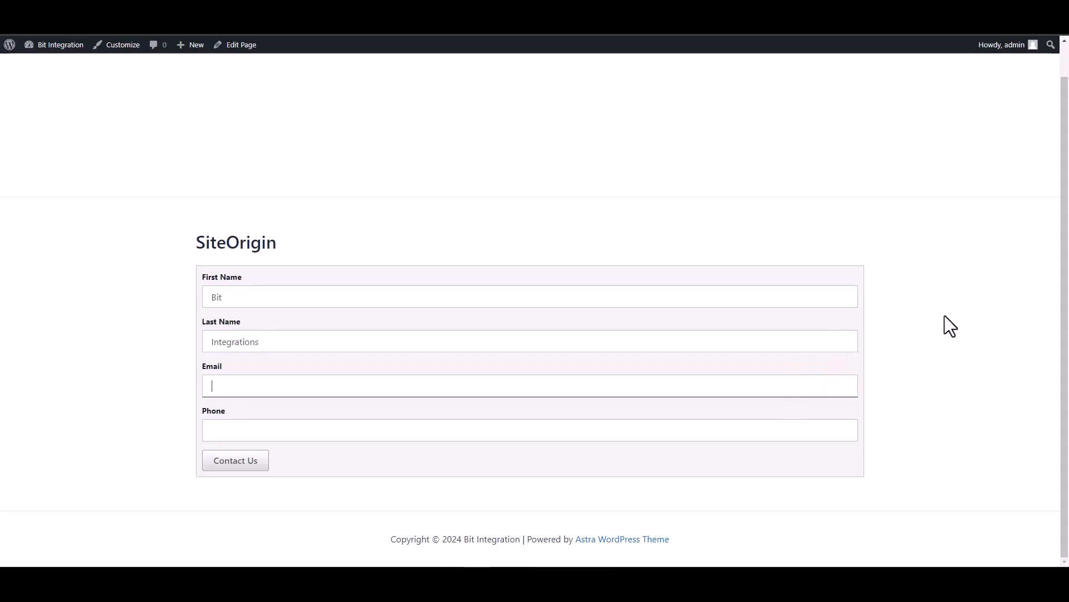
left_click(786, 430)
type("444555666")
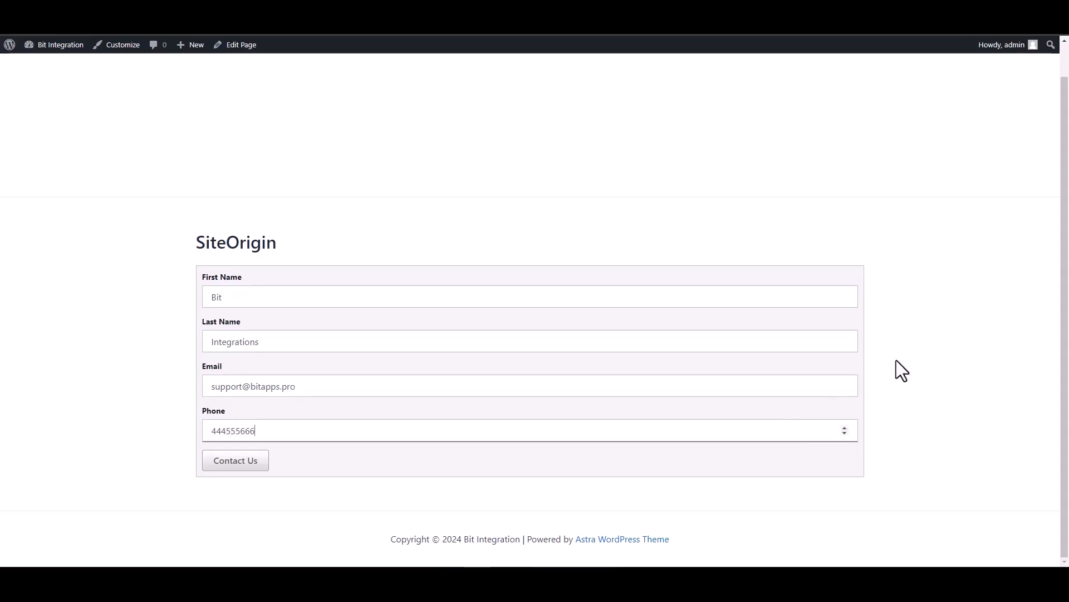
left_click(234, 462)
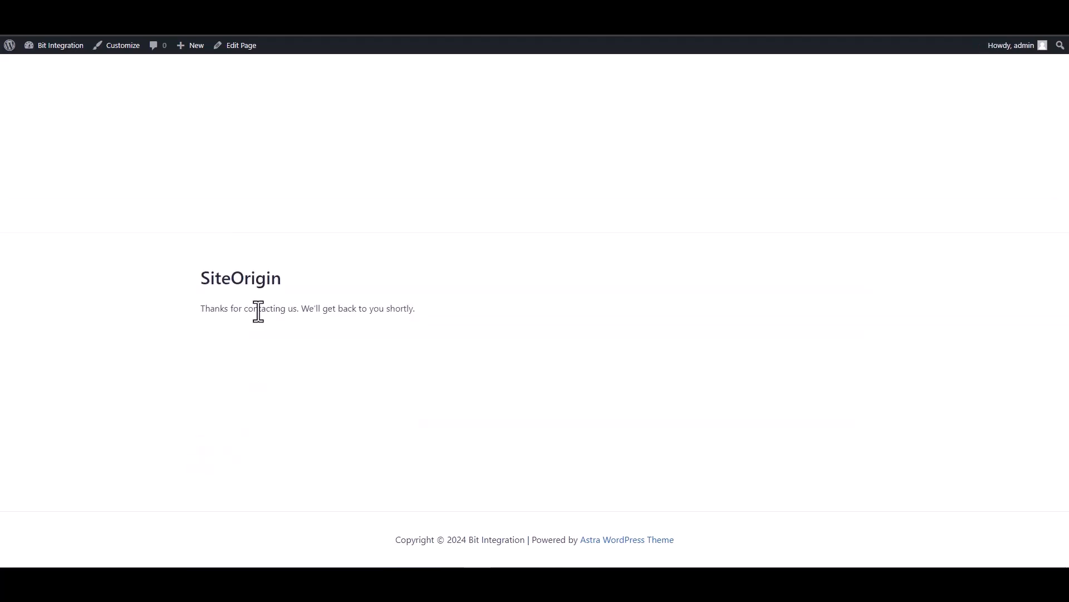
left_click_drag(195, 315, 422, 318)
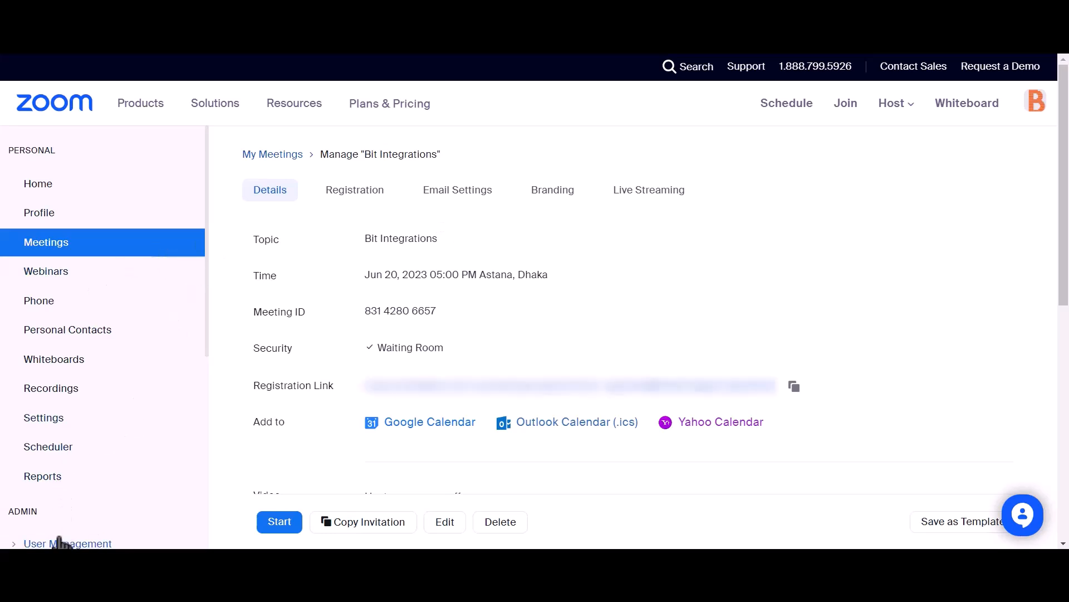
Step: In Zoom's User Management, check the pending users for the email address submitted through the form
scroll(142, 355, "down", 2)
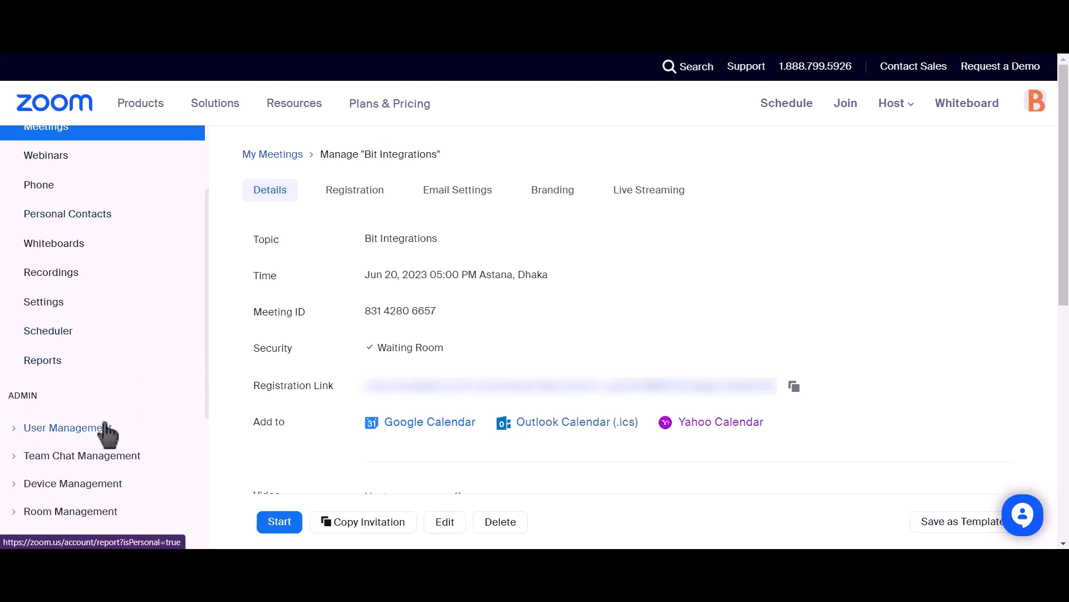
left_click(17, 430)
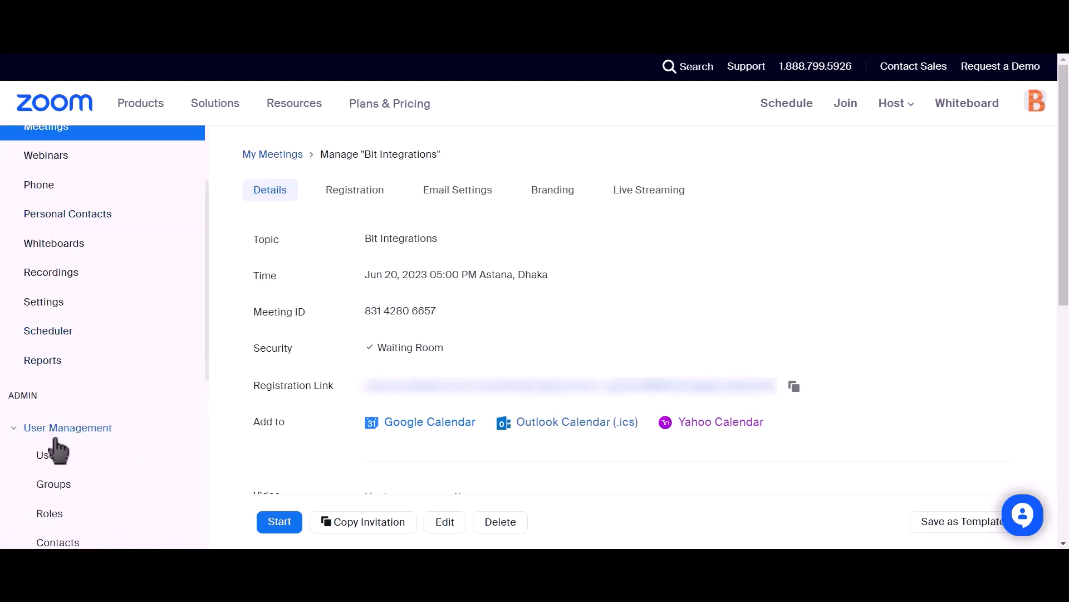
left_click(46, 459)
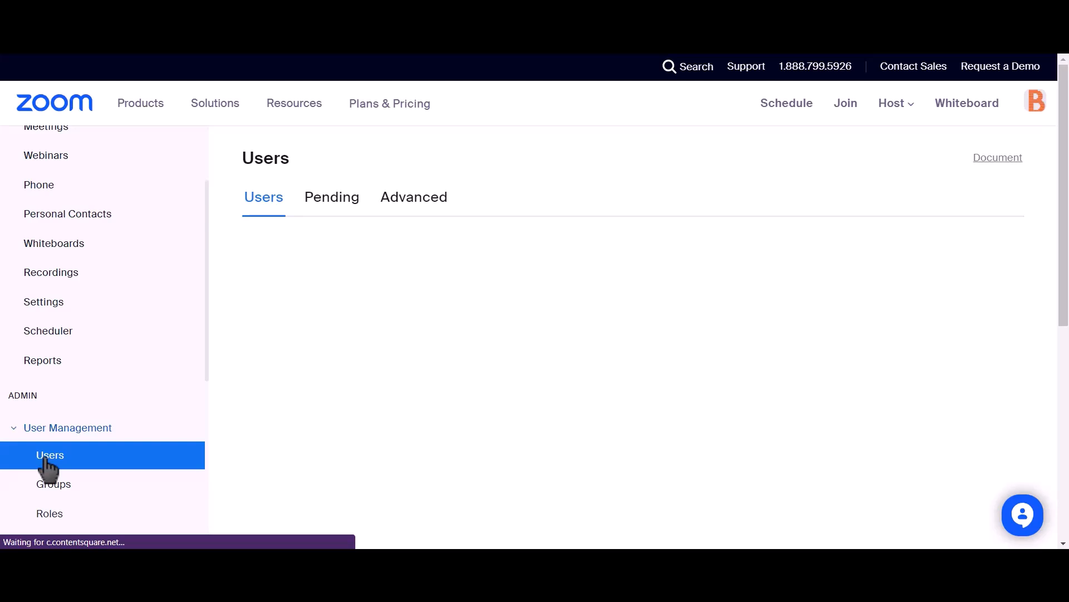
left_click(323, 209)
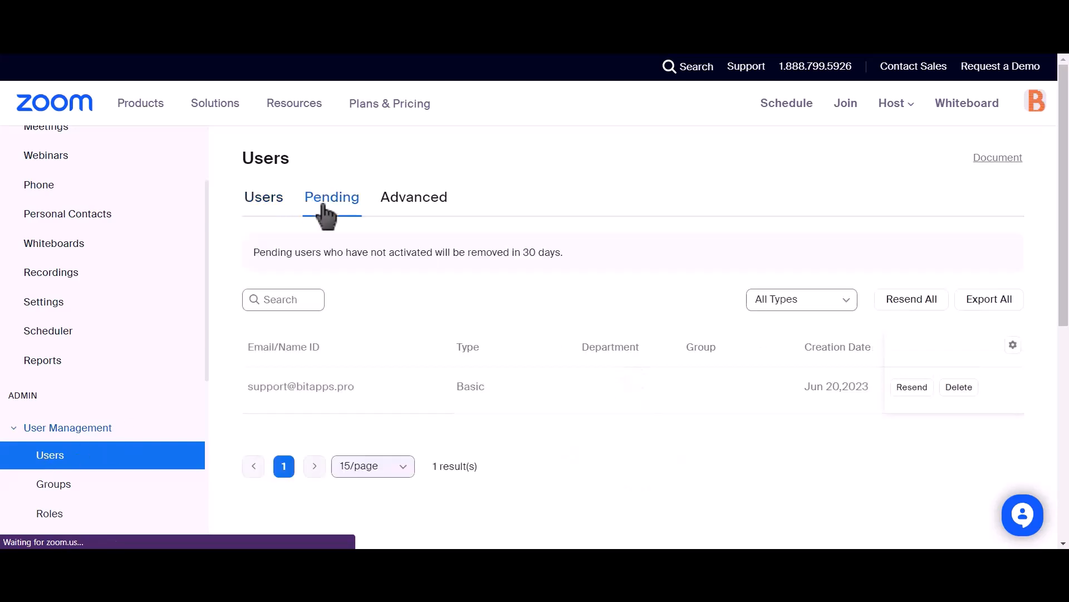
left_click_drag(372, 384, 241, 394)
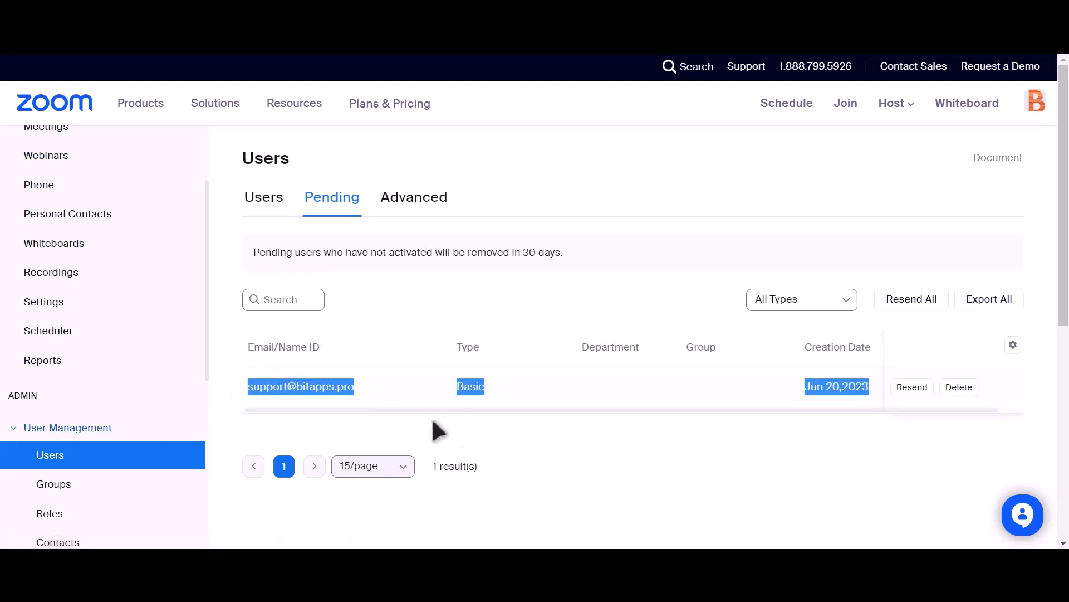
left_click(507, 424)
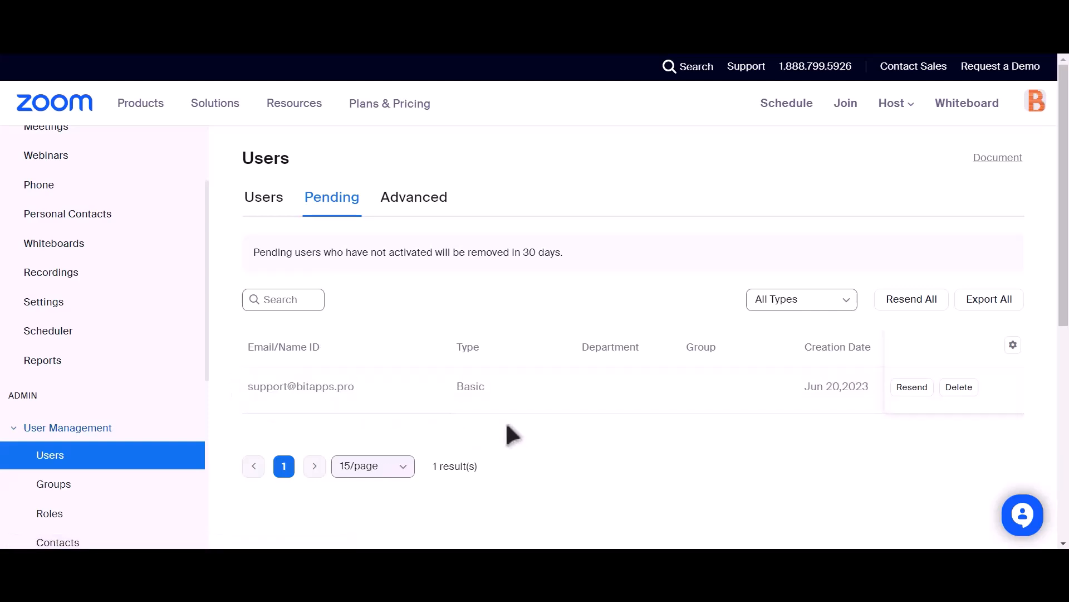